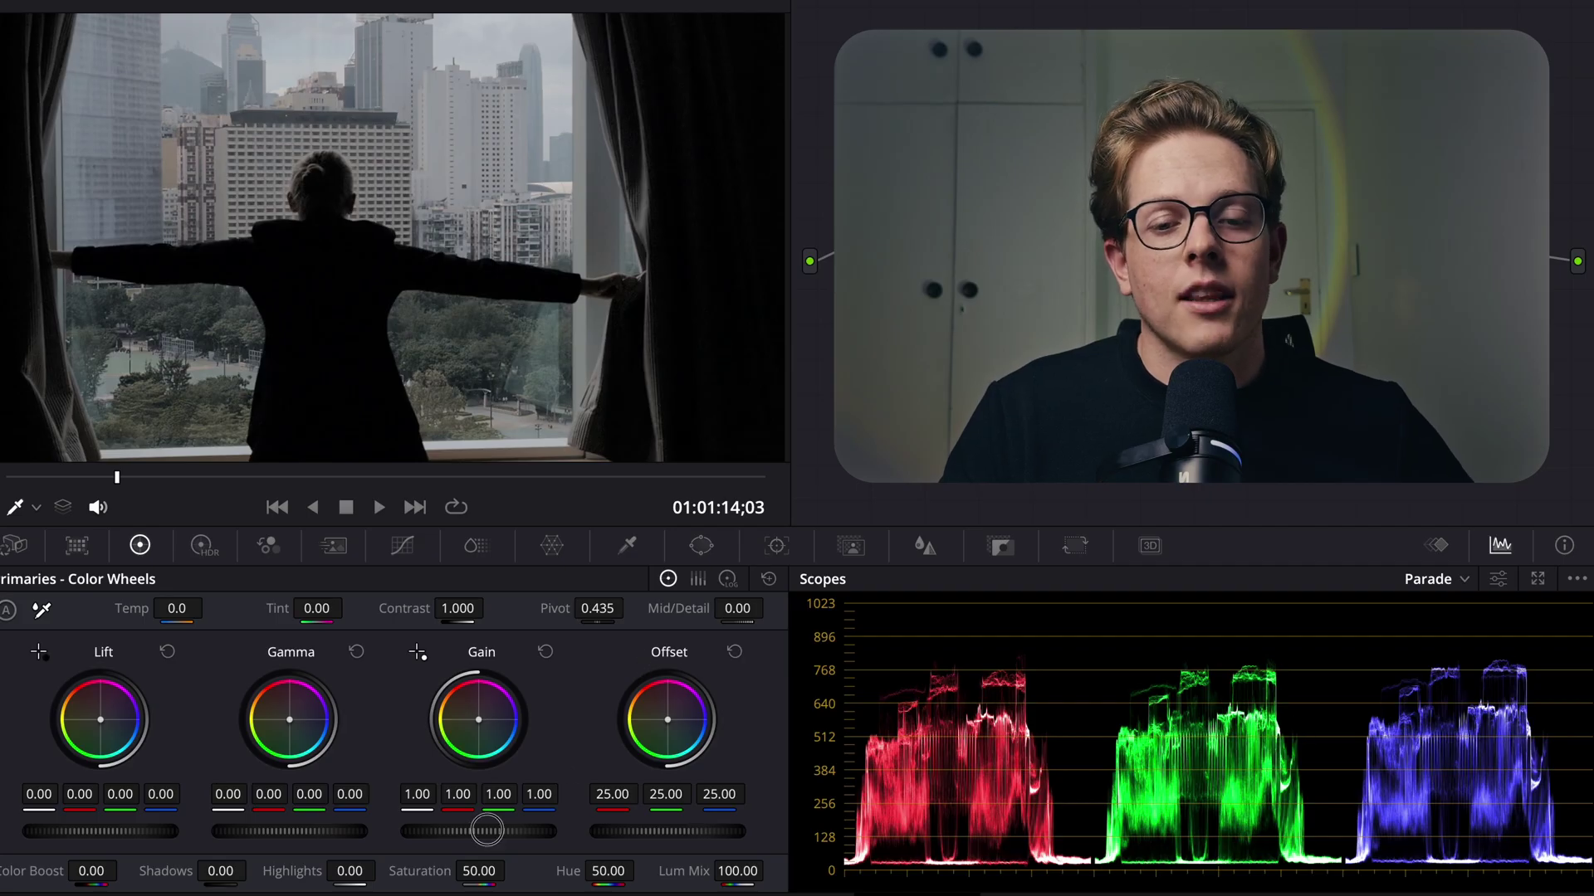
- Try raising the window shot's overall Gain to 1.27, undo it, and try lifting the shot with the Offset master wheel
drag(487, 831, 729, 825)
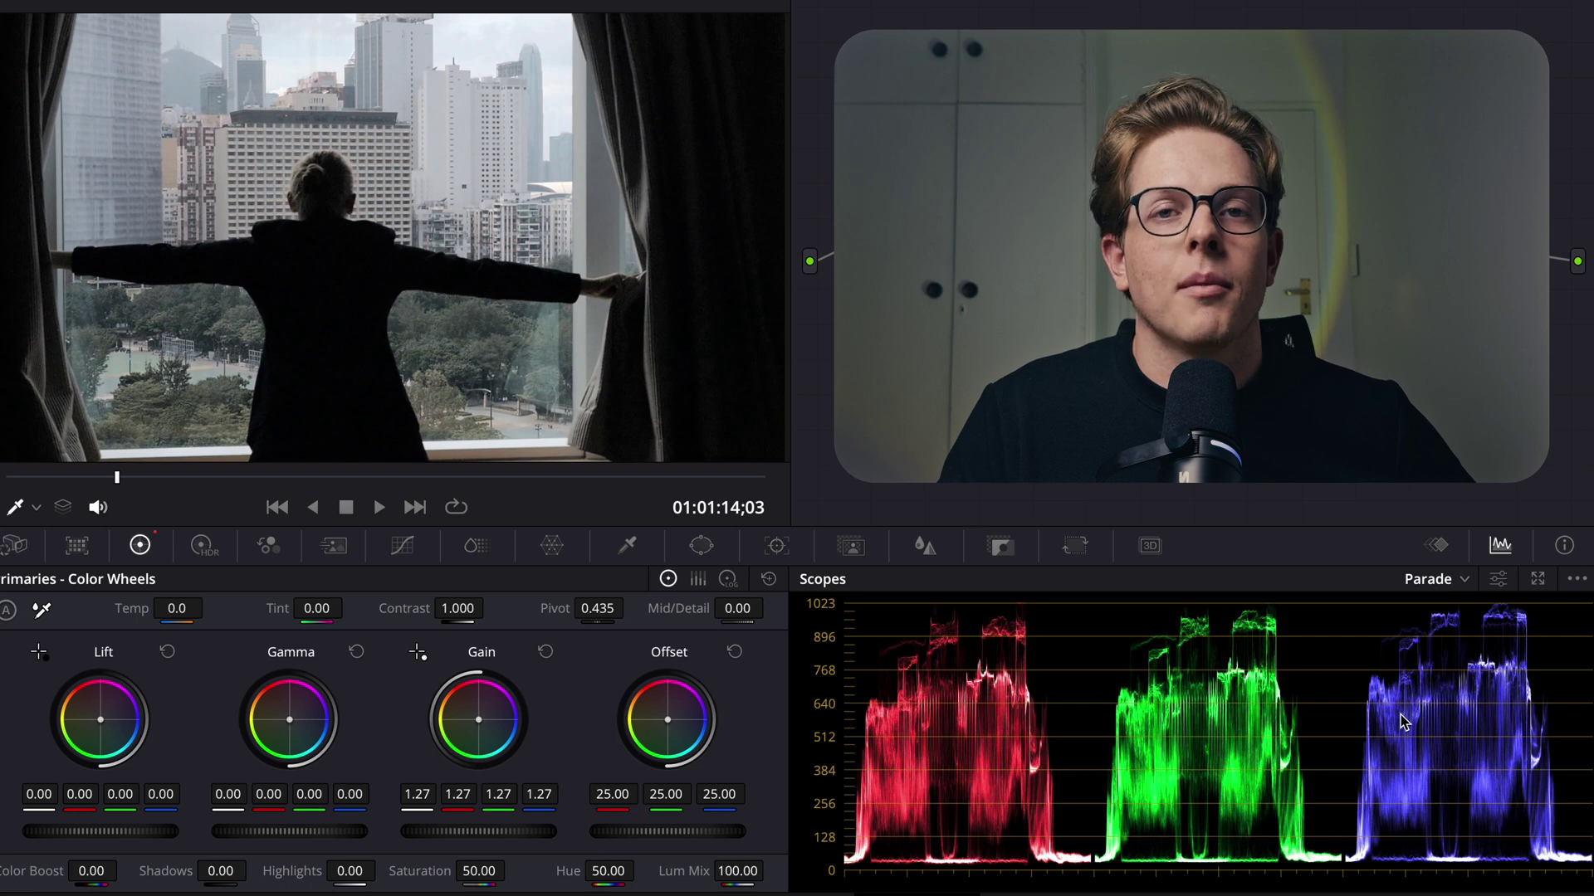
key(ctrl+z)
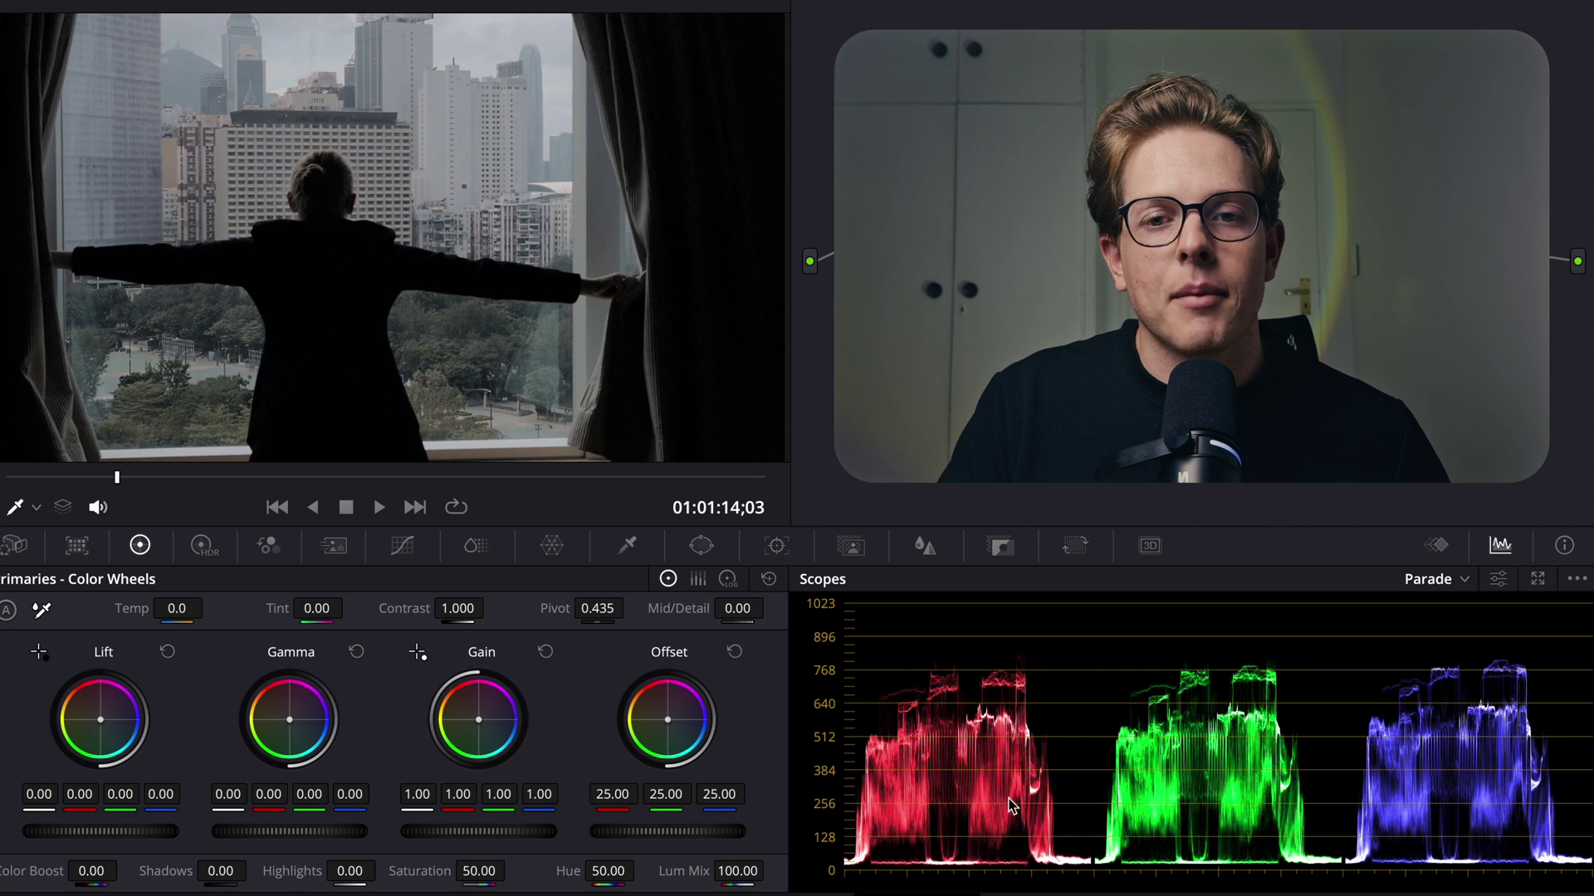
drag(681, 834, 942, 834)
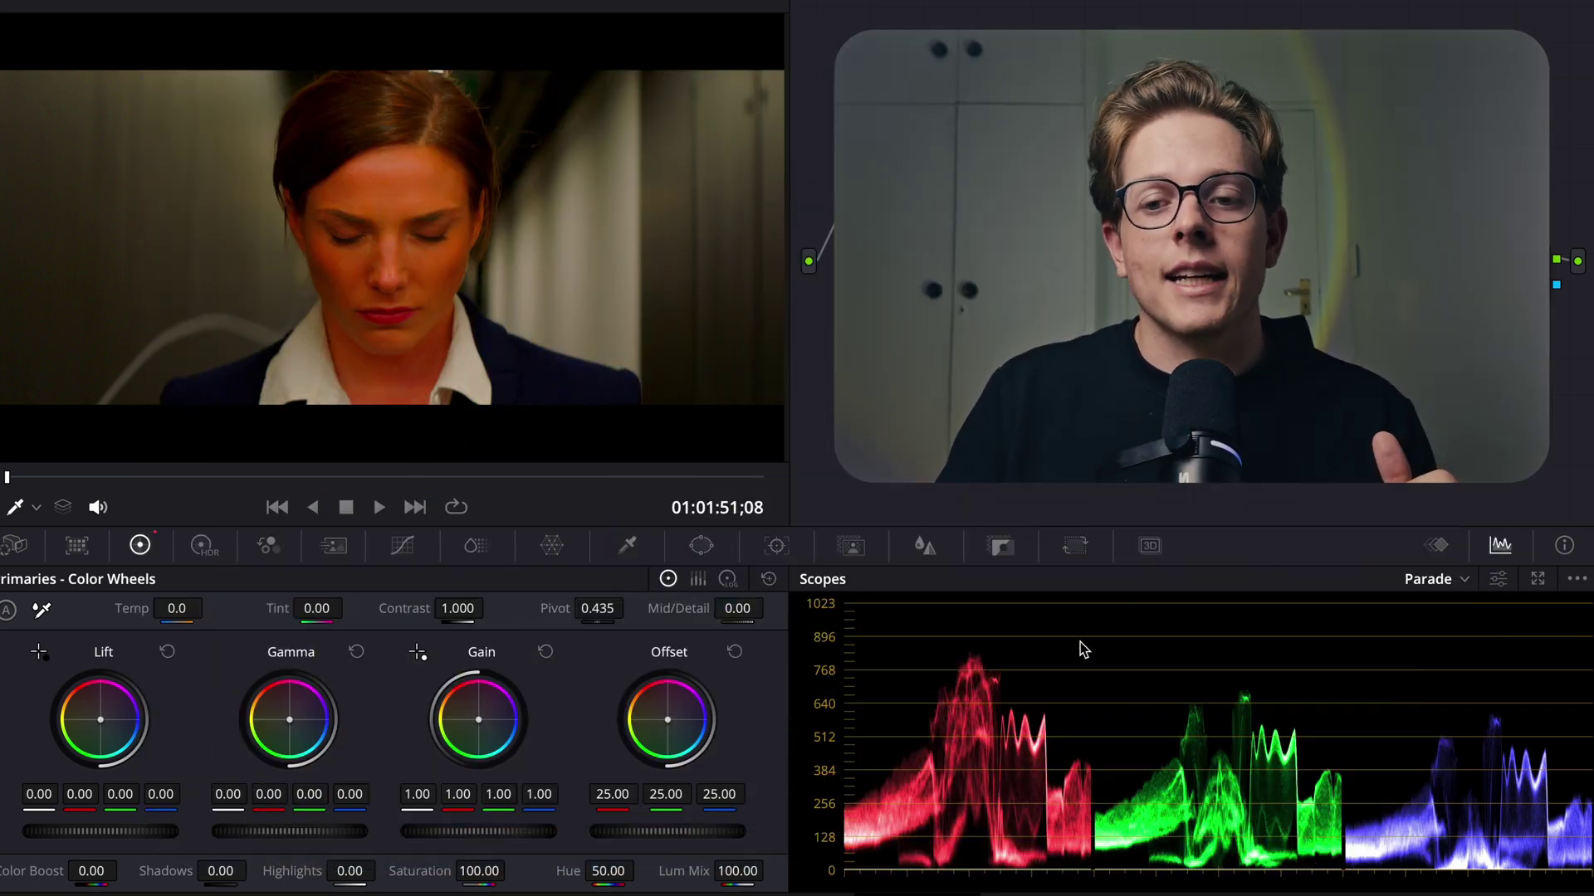
- Cycle the scope display through Waveform, Vectorscope, Histogram and CIE Chromaticity, and return it to Parade
click(1440, 584)
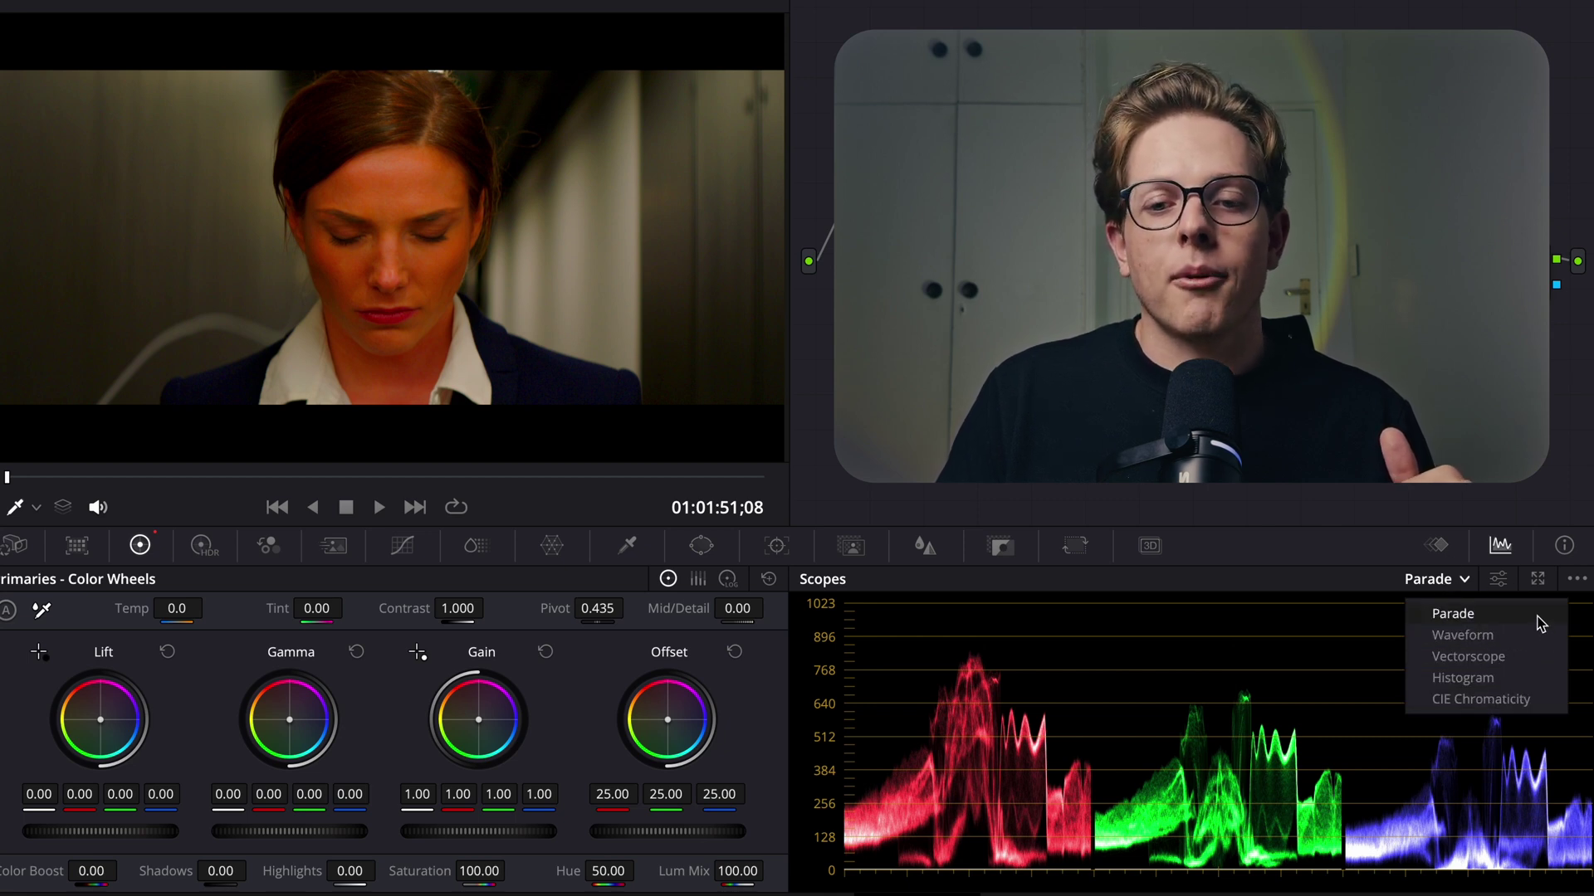
click(1309, 689)
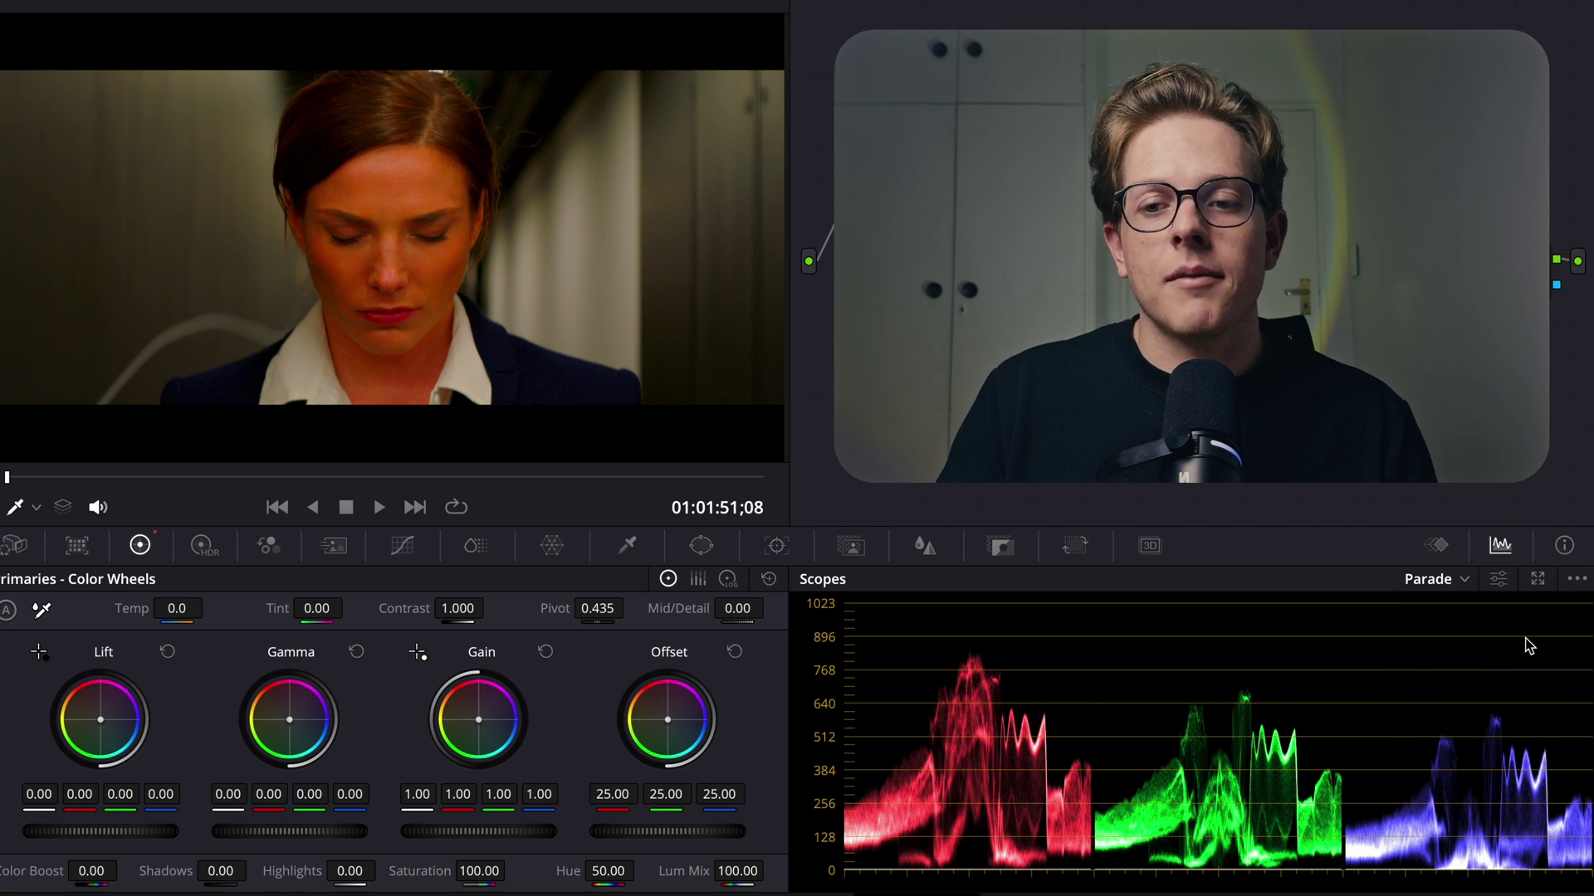
click(1458, 586)
click(1485, 637)
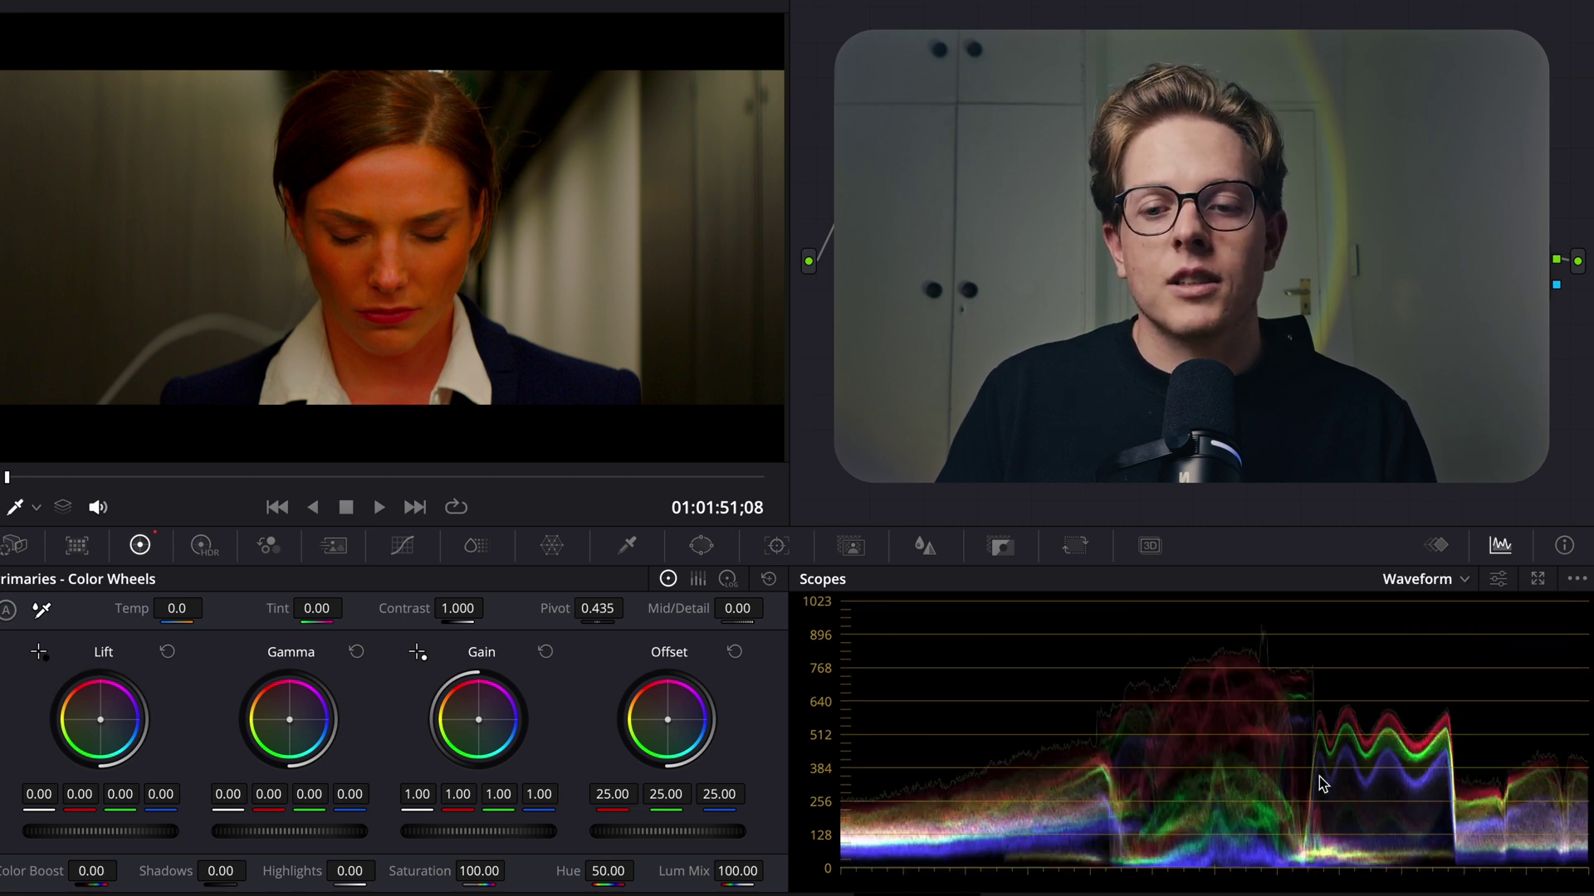
click(1444, 579)
click(1492, 662)
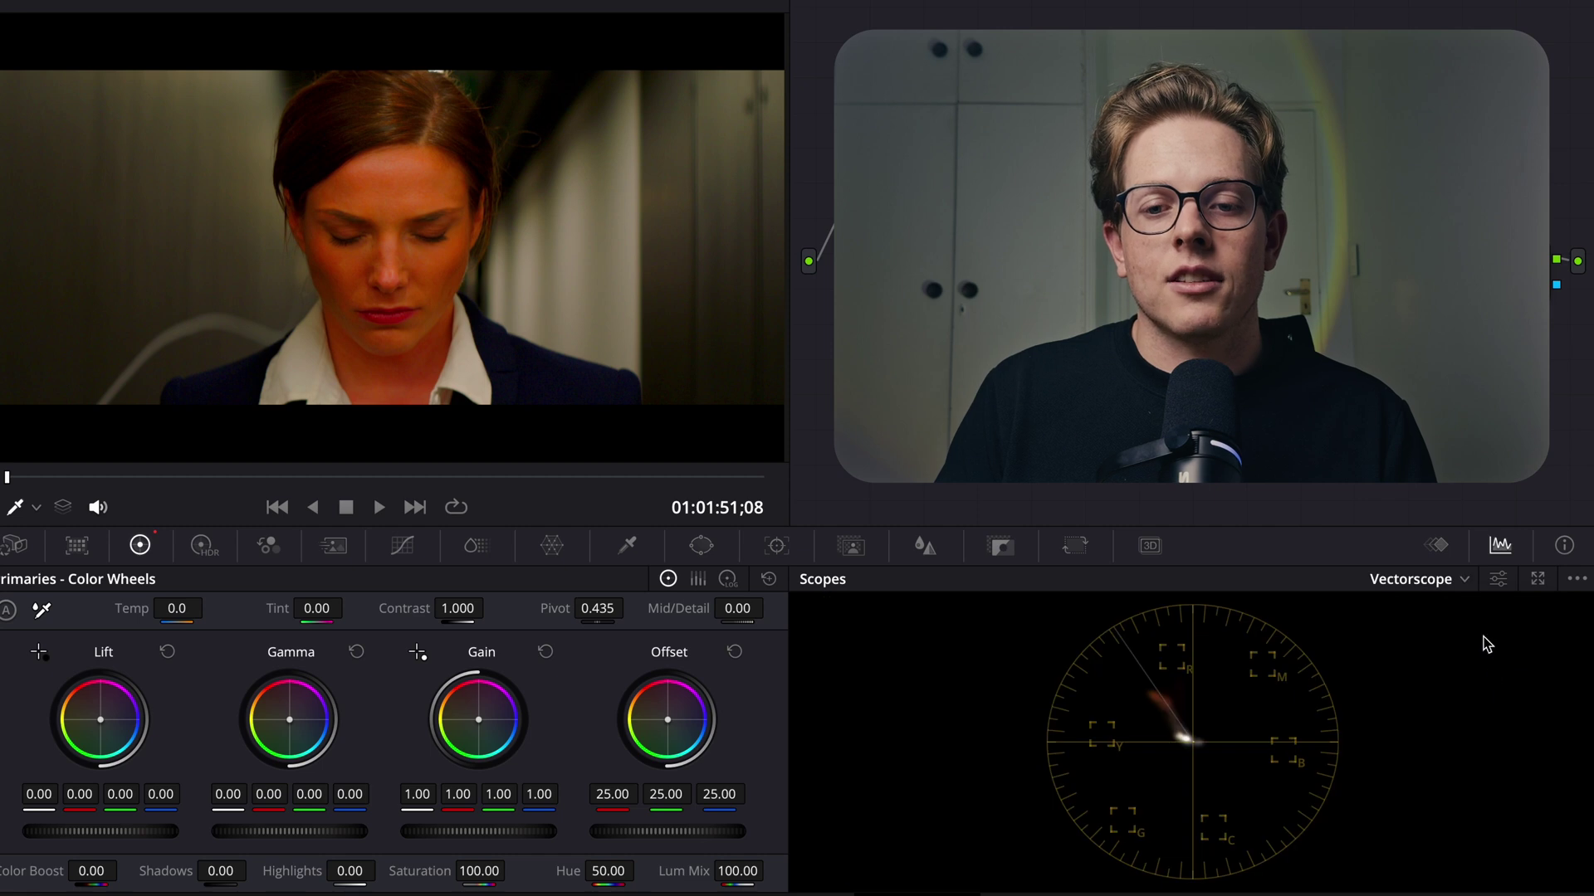
click(1403, 582)
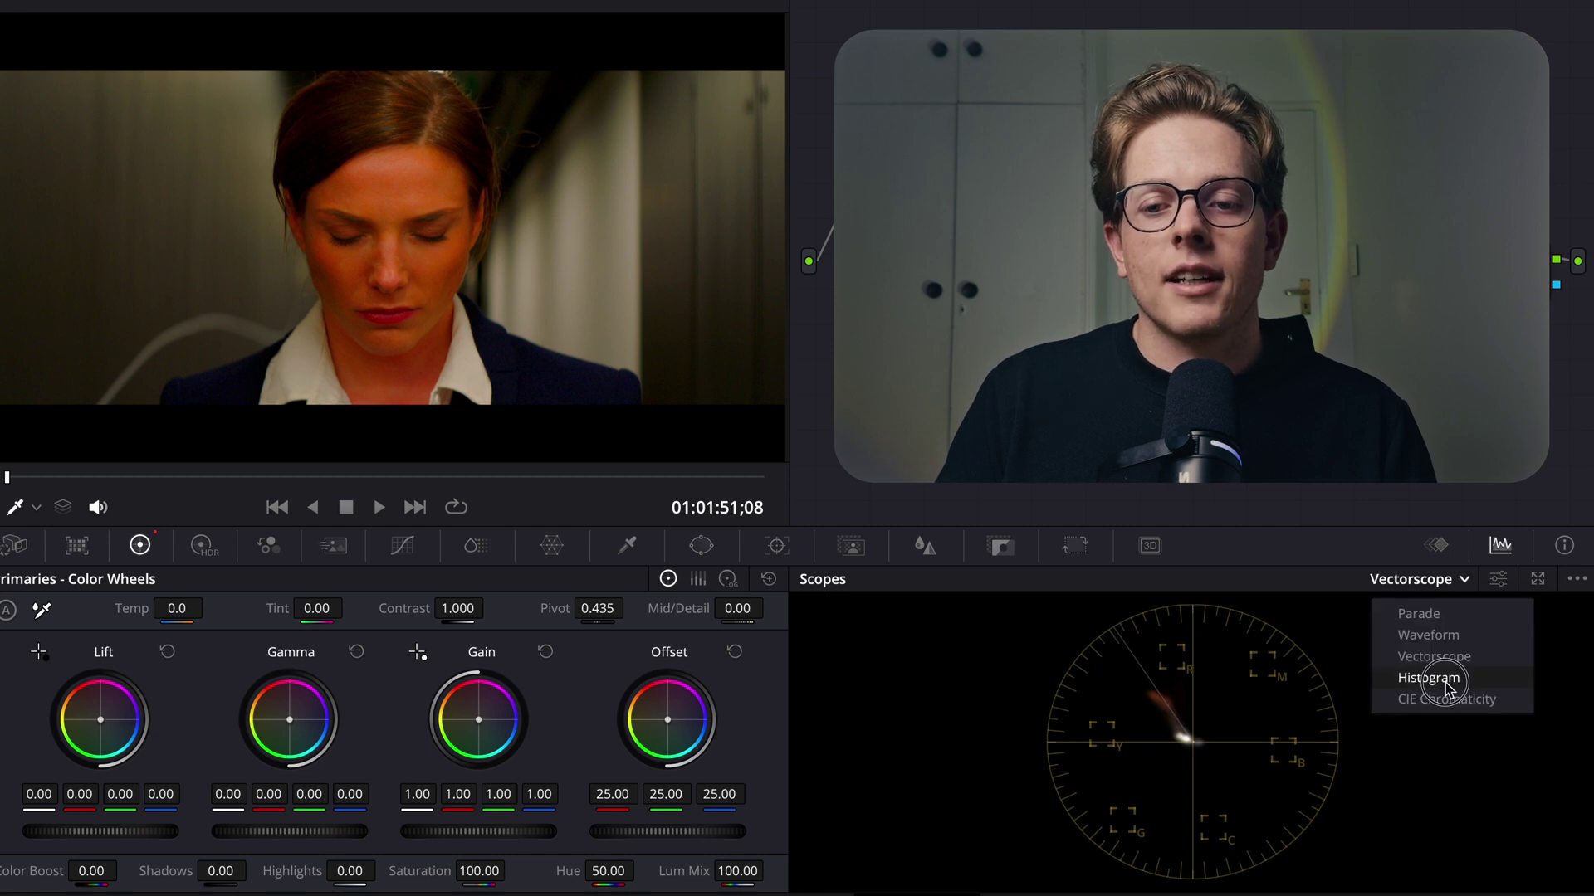
click(1438, 681)
click(1461, 581)
click(1484, 702)
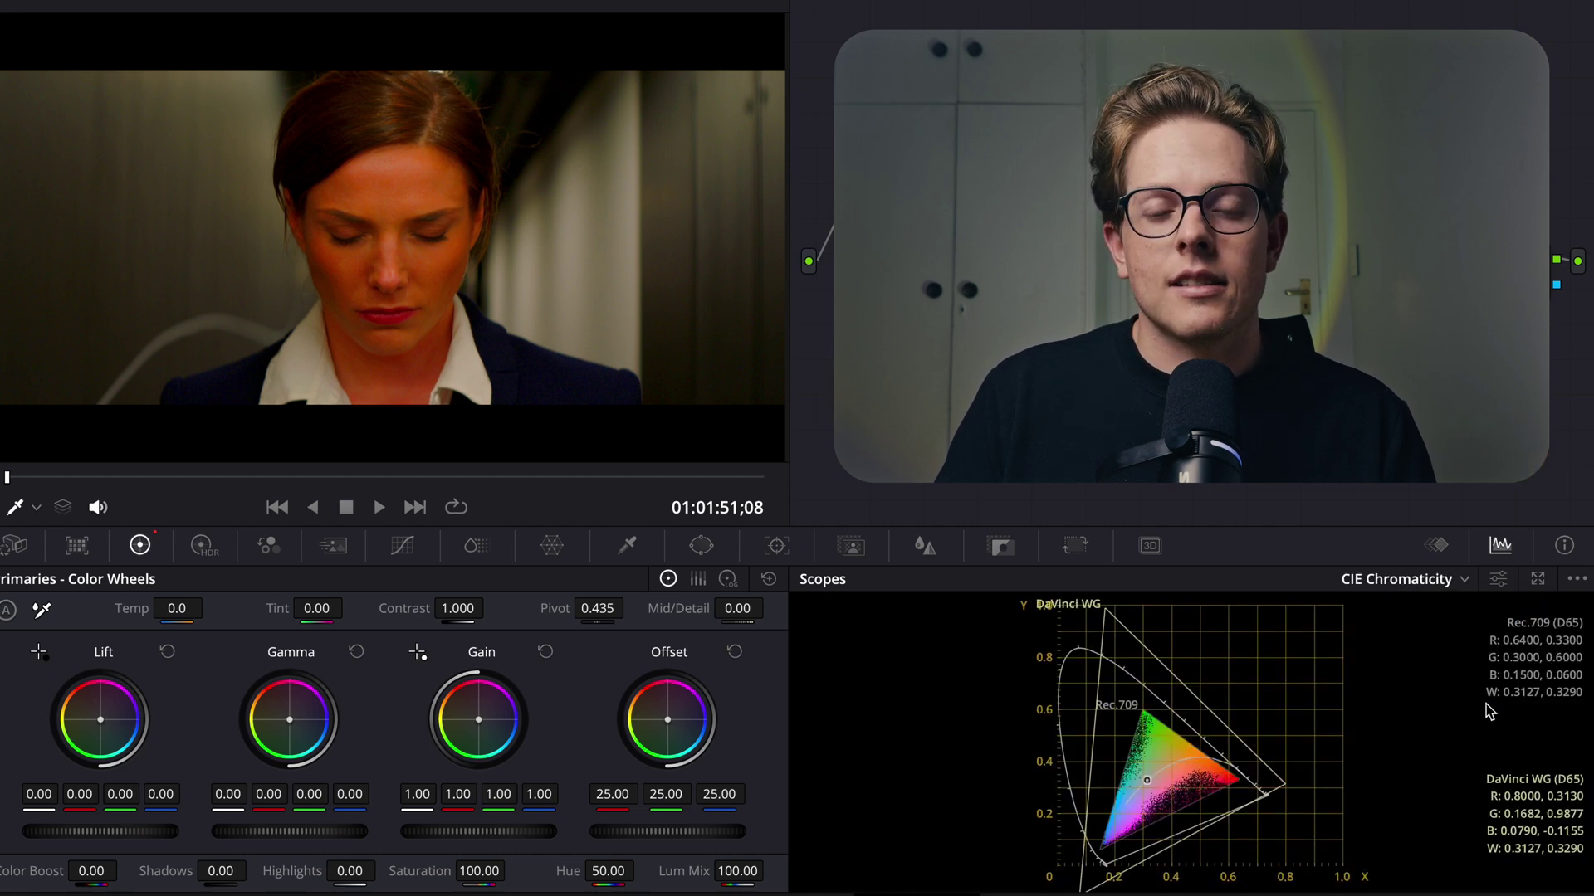
click(1391, 581)
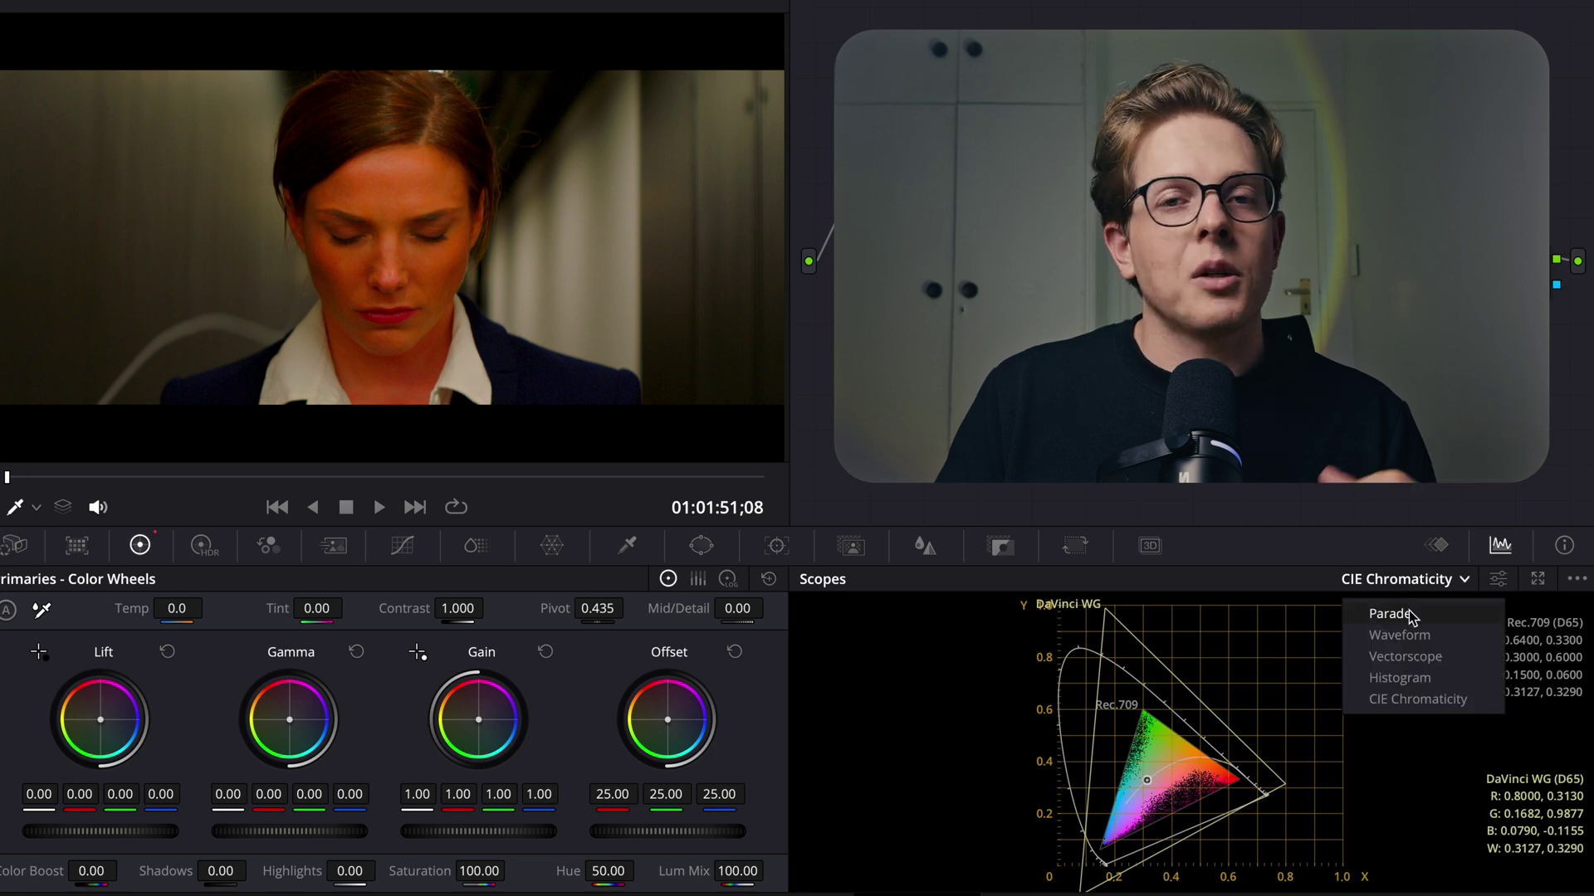
click(1408, 610)
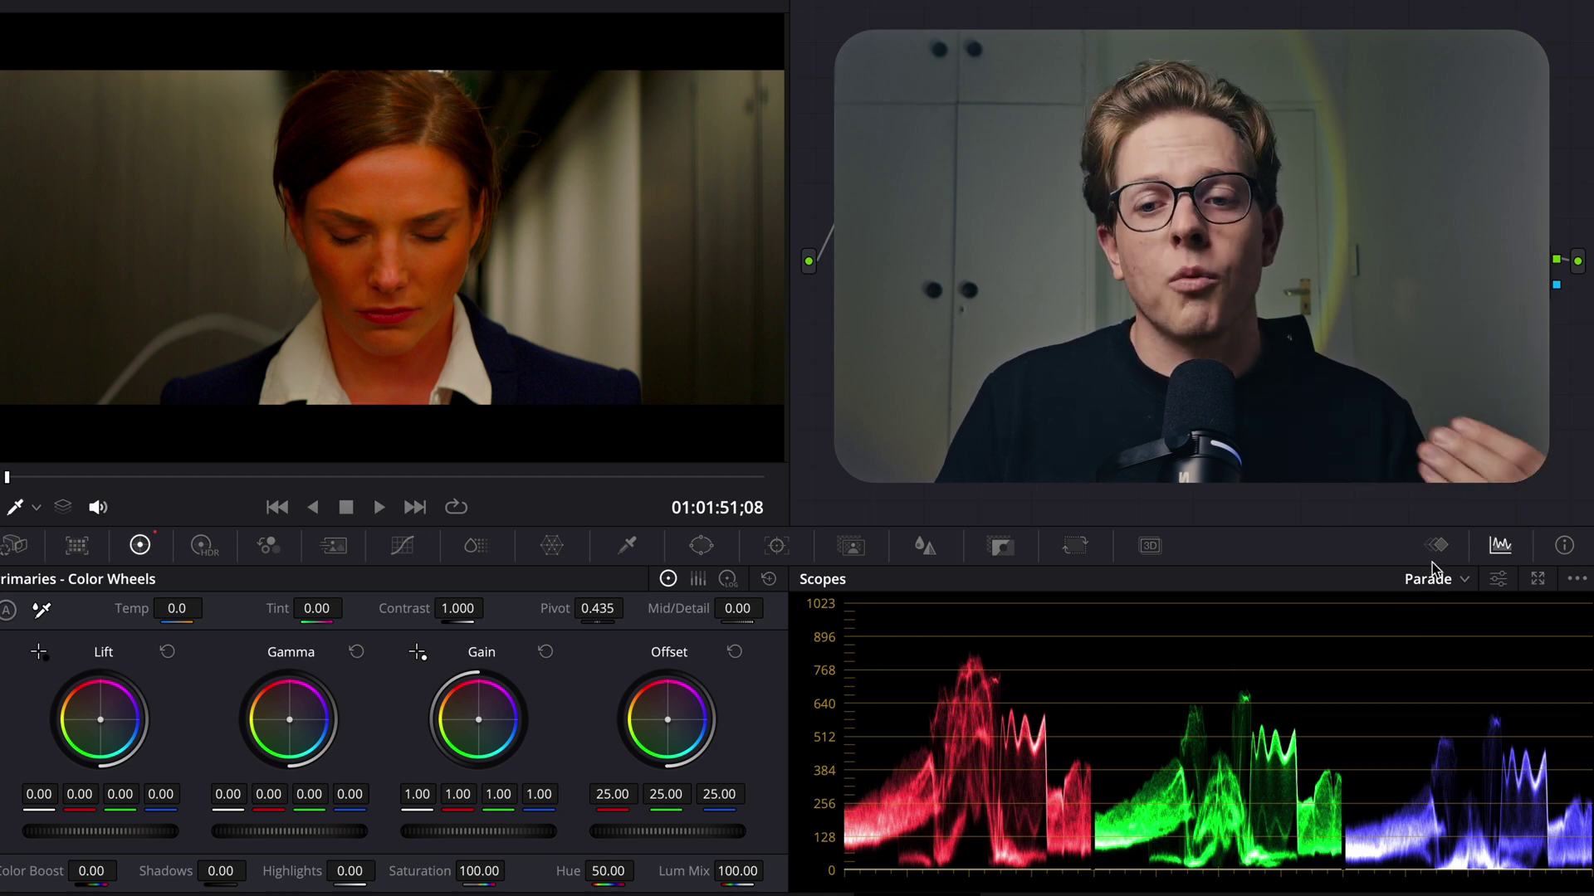
- Undo the saturation boost on the woman's close-up, try the red Offset at 1.00, and reset the Offset wheel
key(ctrl+z)
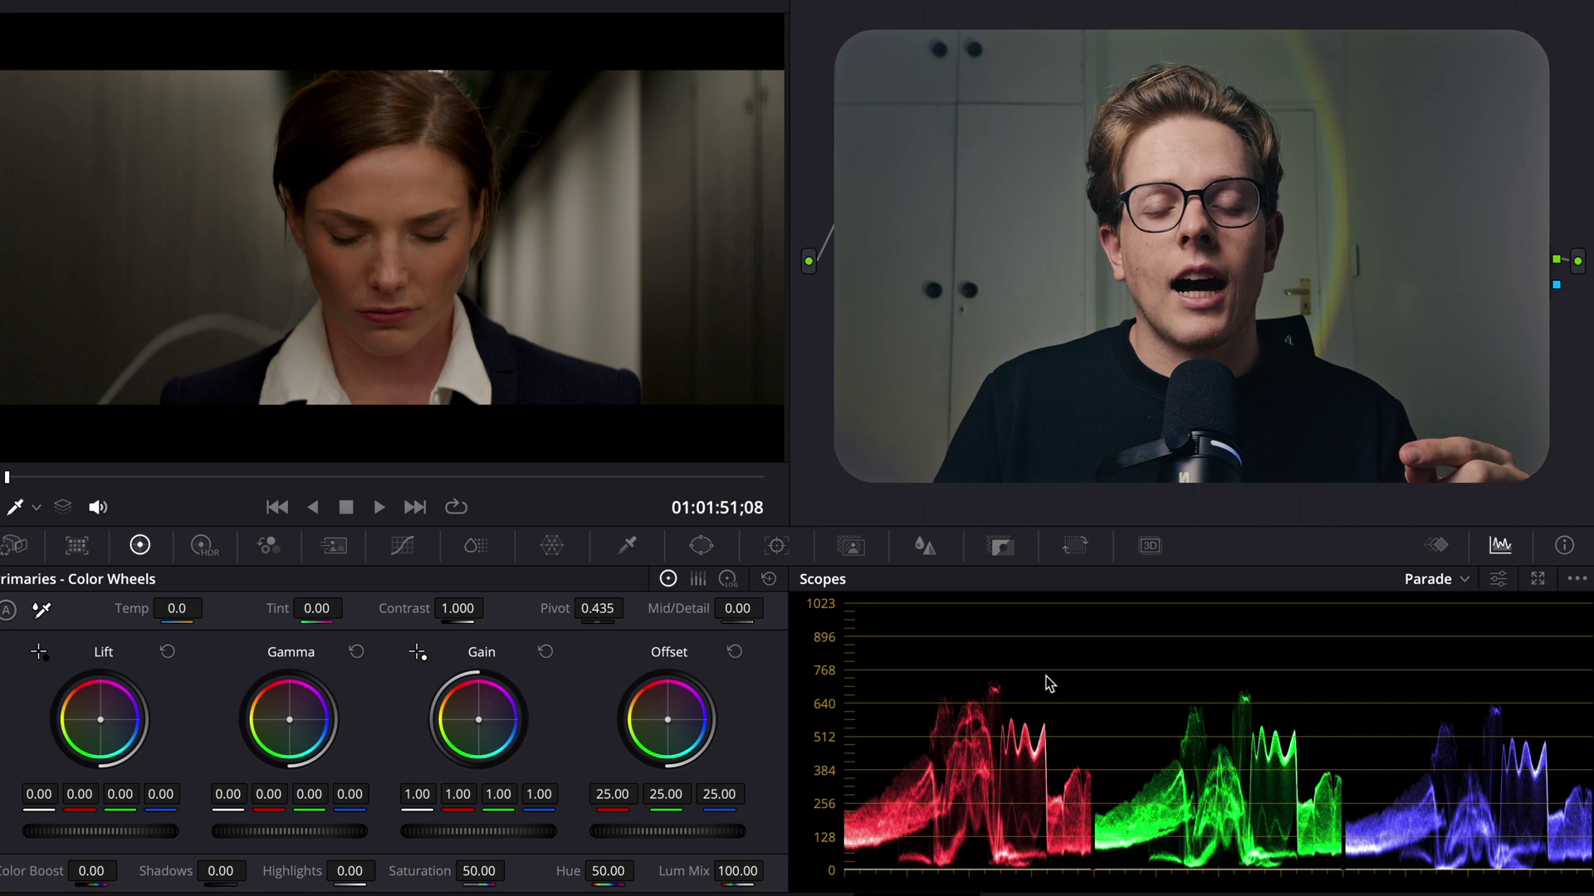
drag(613, 794, 299, 776)
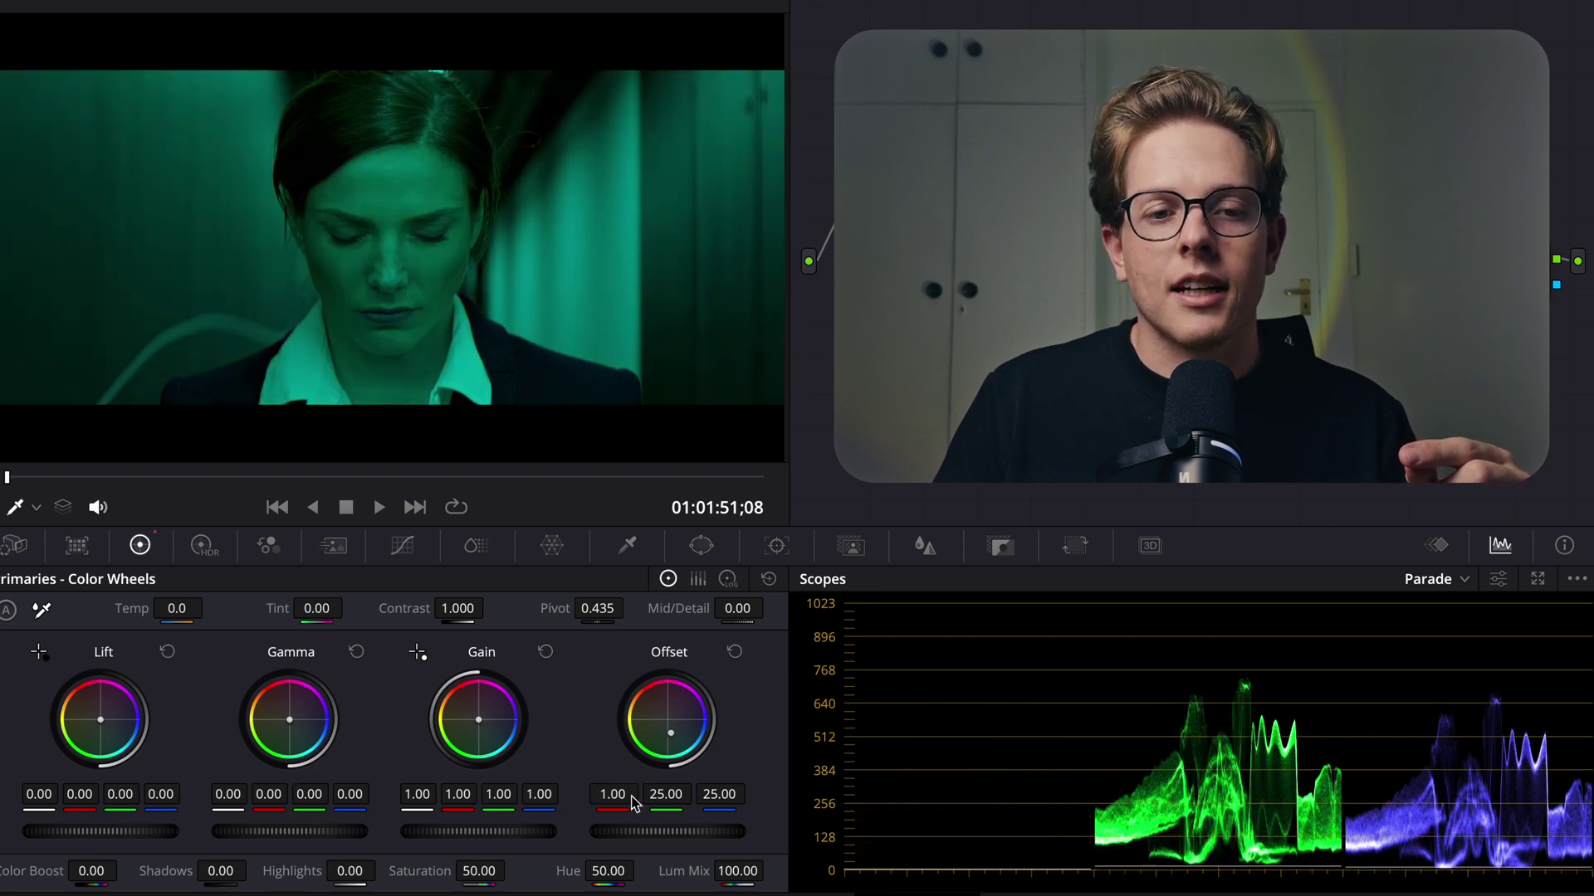
click(735, 651)
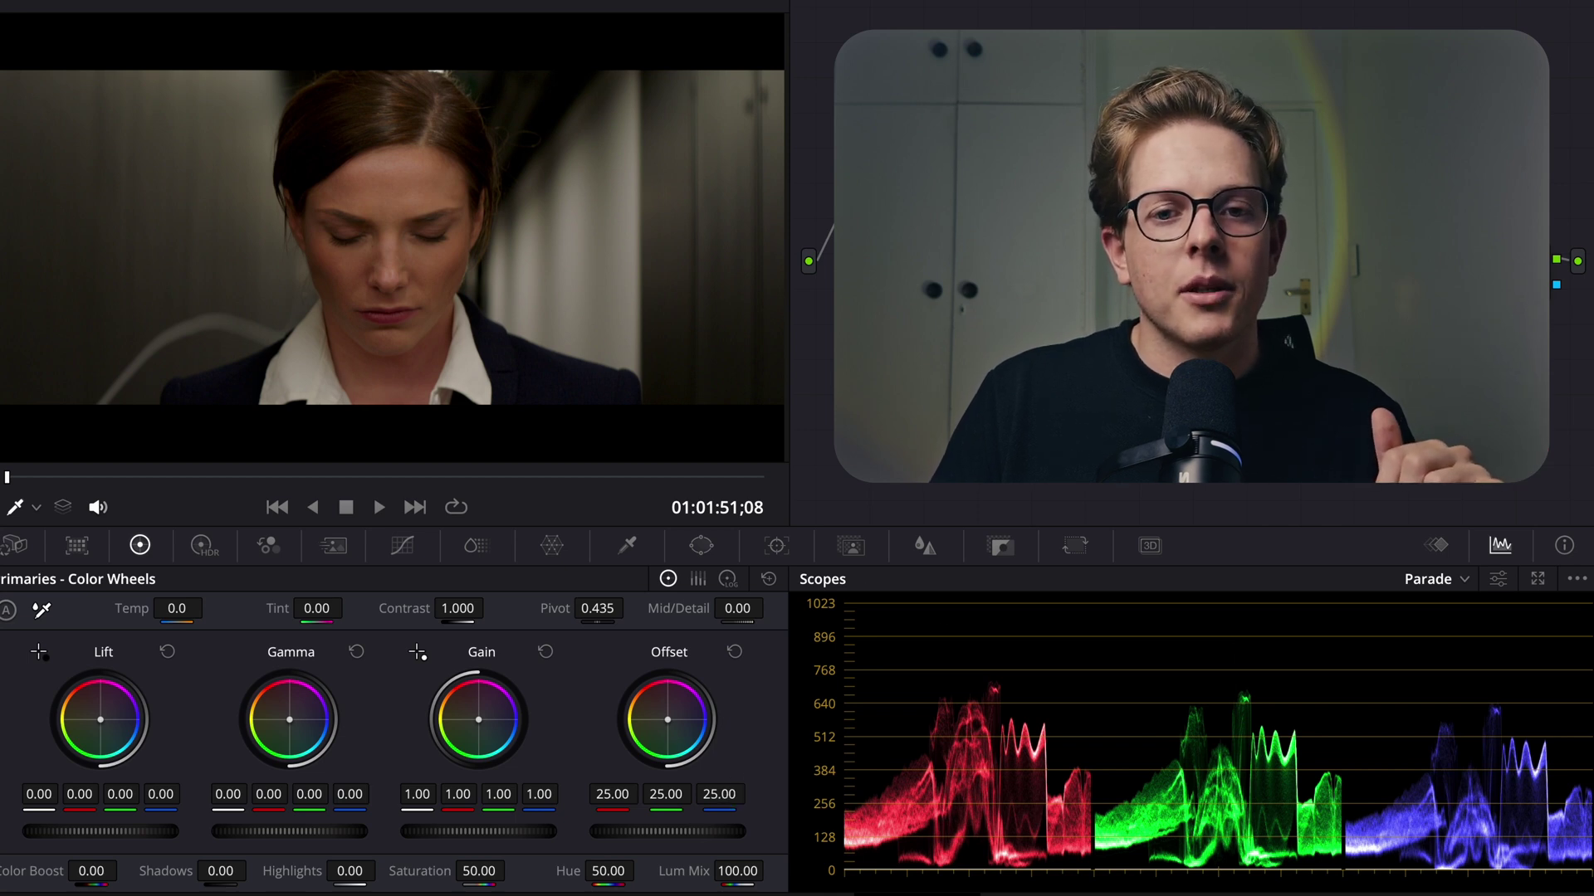
- Balance the close-up's Offset to 25.72 green and 26.92 blue, and raise it at 01:01:56;26 to 28.80, 29.52 and 30.72
mouse_move(722, 797)
mouse_down()
mouse_move(758, 800)
mouse_move(672, 801)
mouse_move(705, 804)
mouse_up()
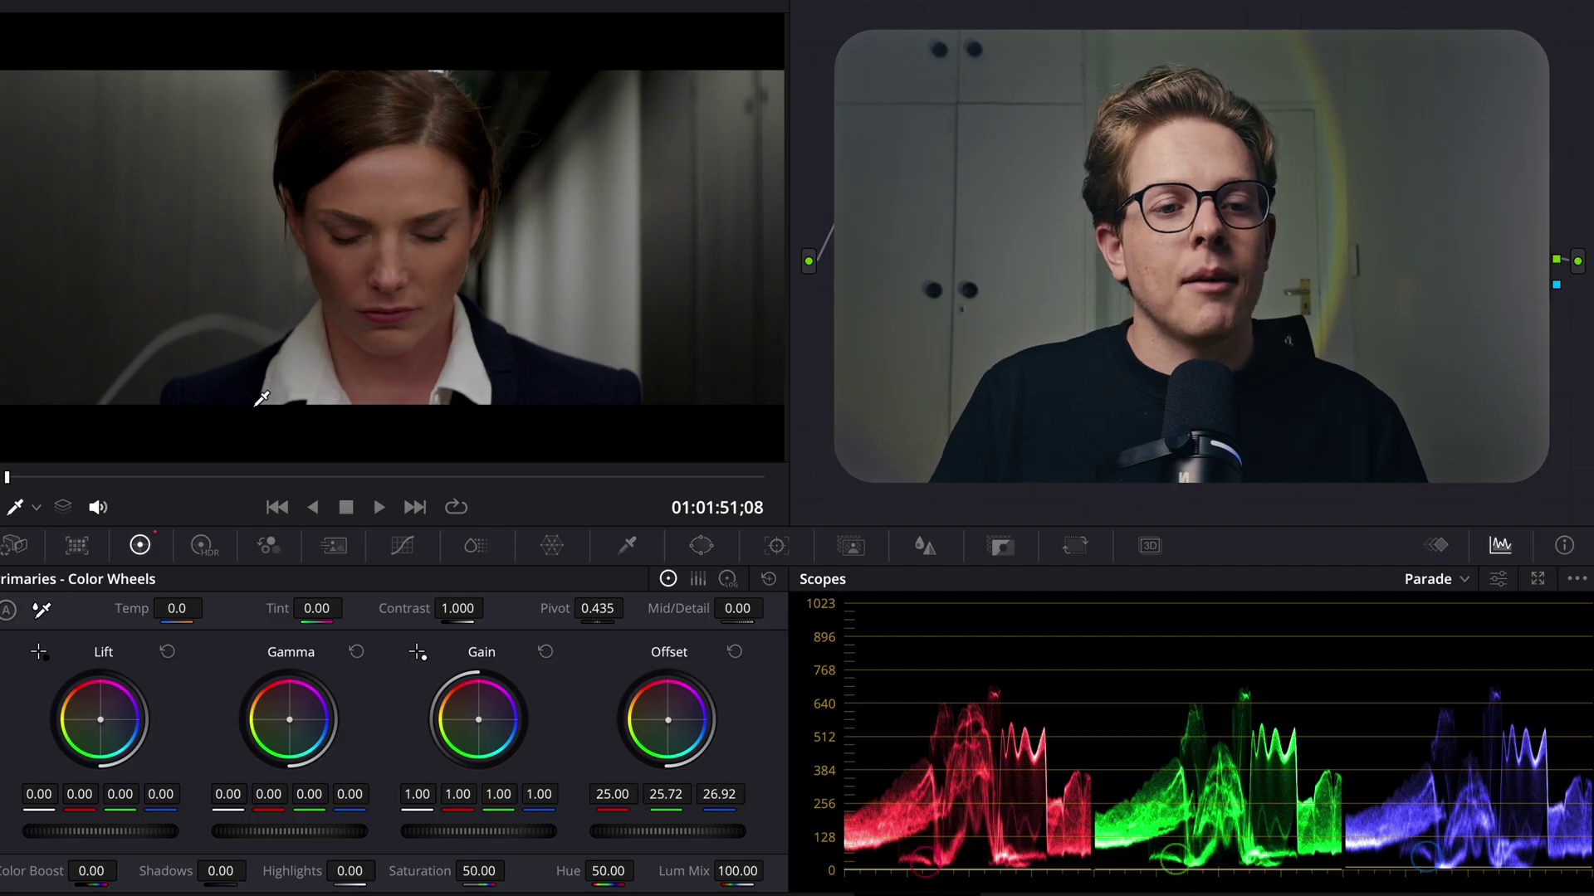
drag(255, 481, 106, 477)
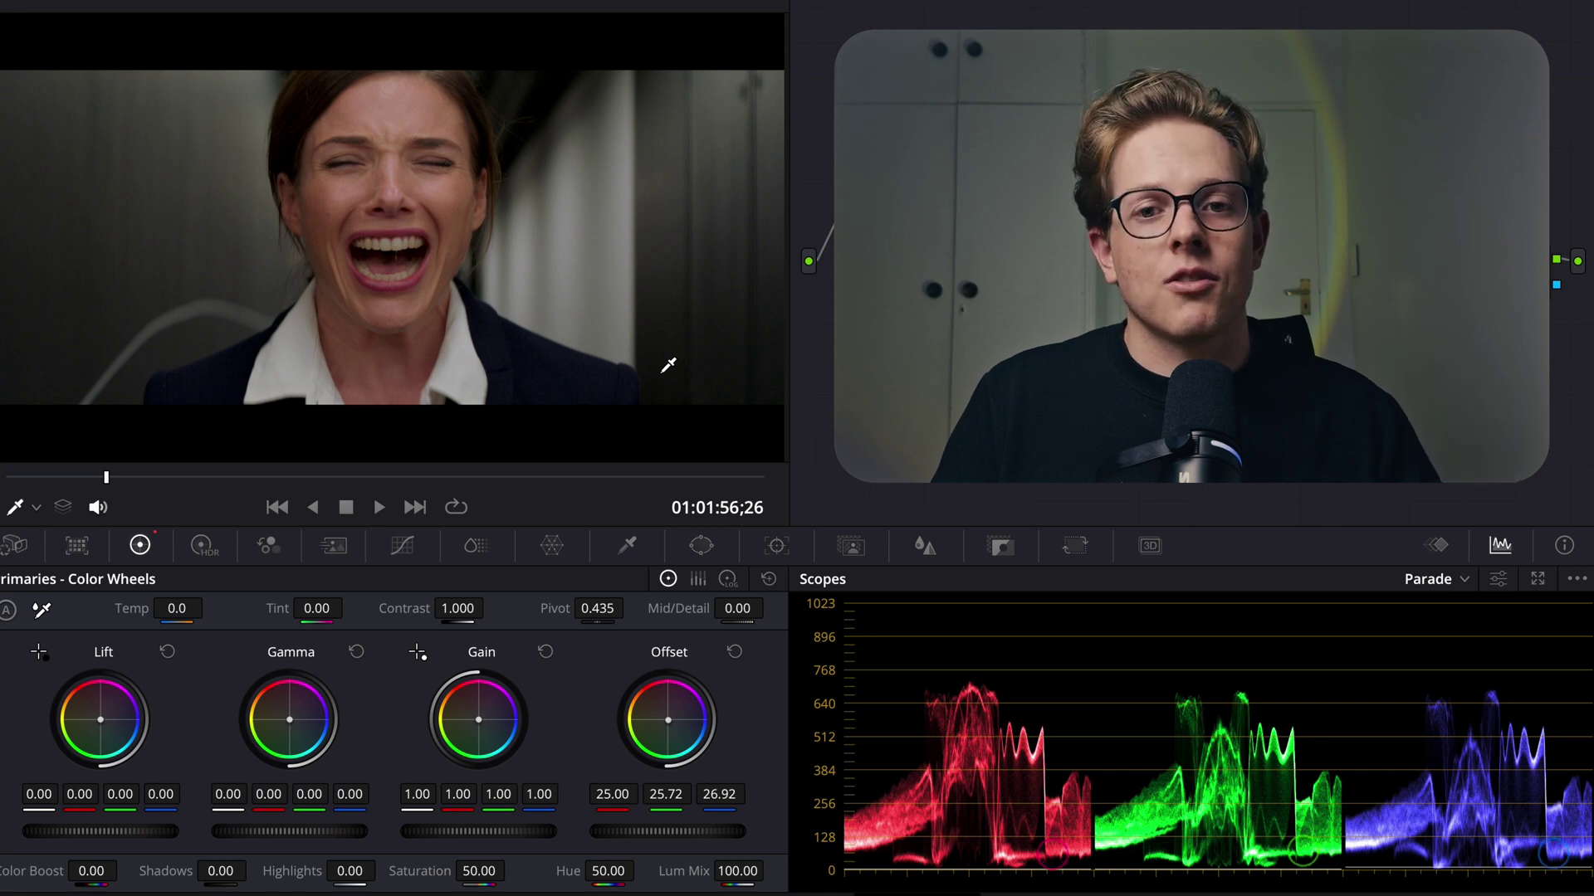
drag(664, 830, 898, 855)
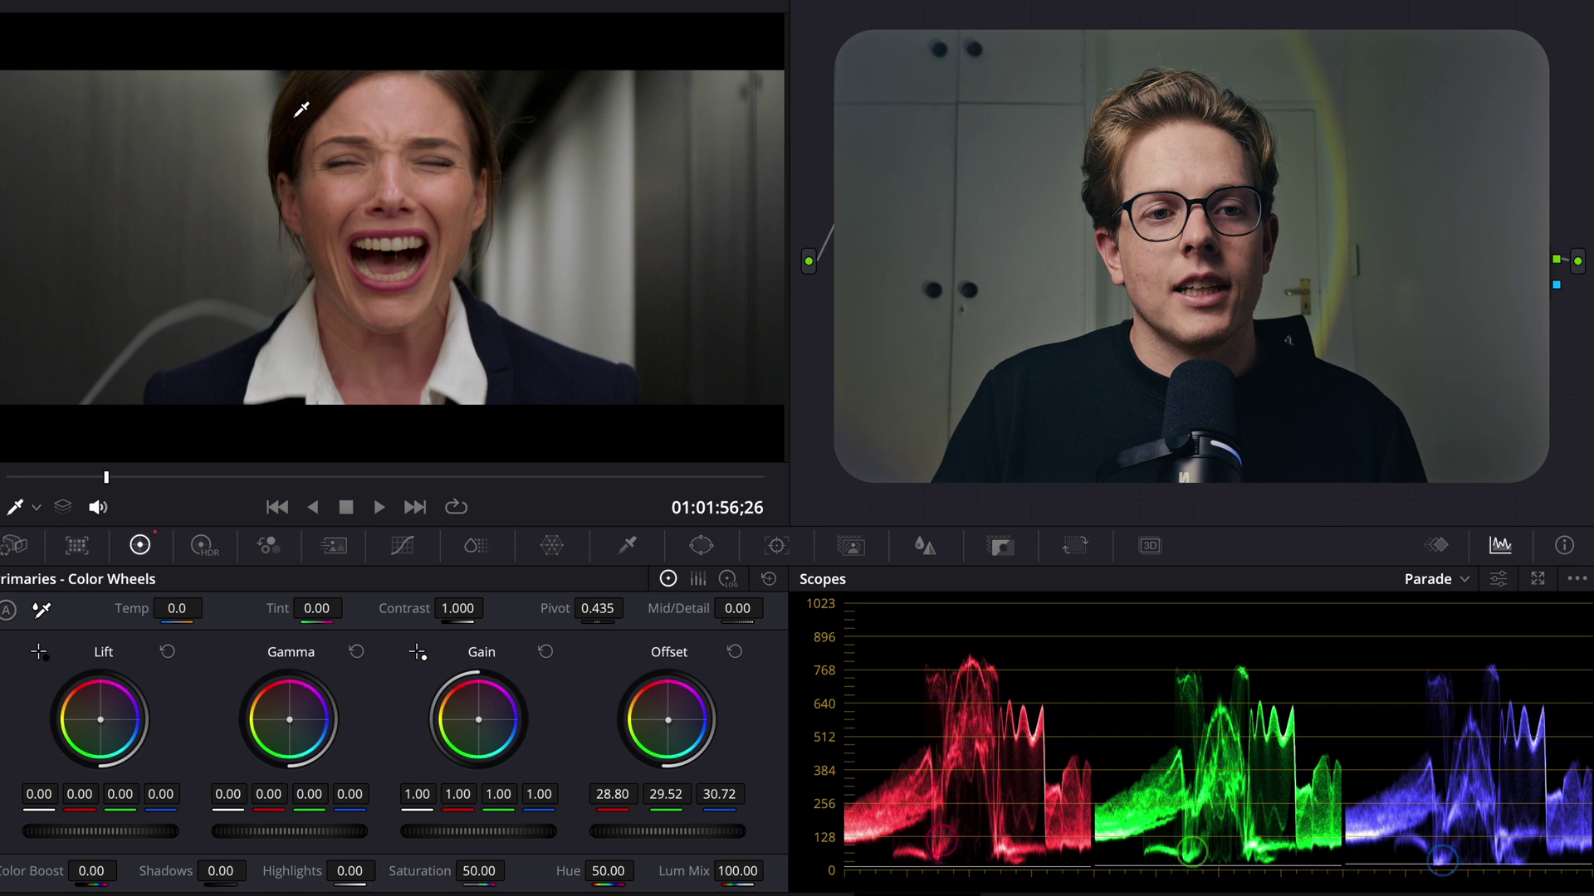
- Check the woman's dark hair up close, raise all three Offset channels to 30.95, and compare with the wheel reset
scroll(302, 115, up, 6)
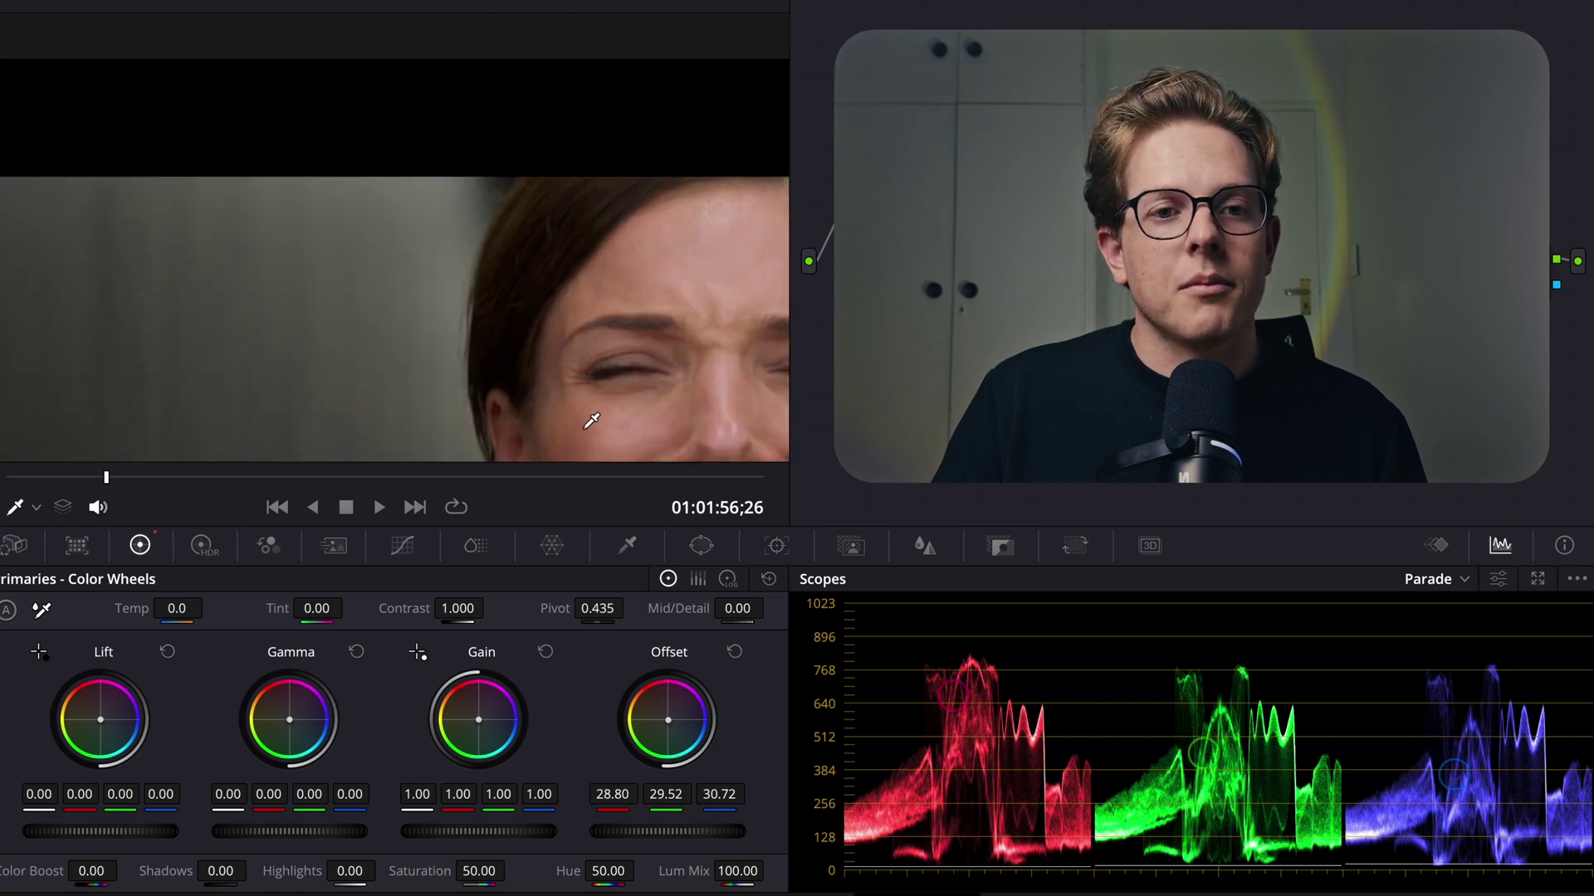
scroll(490, 274, up, 4)
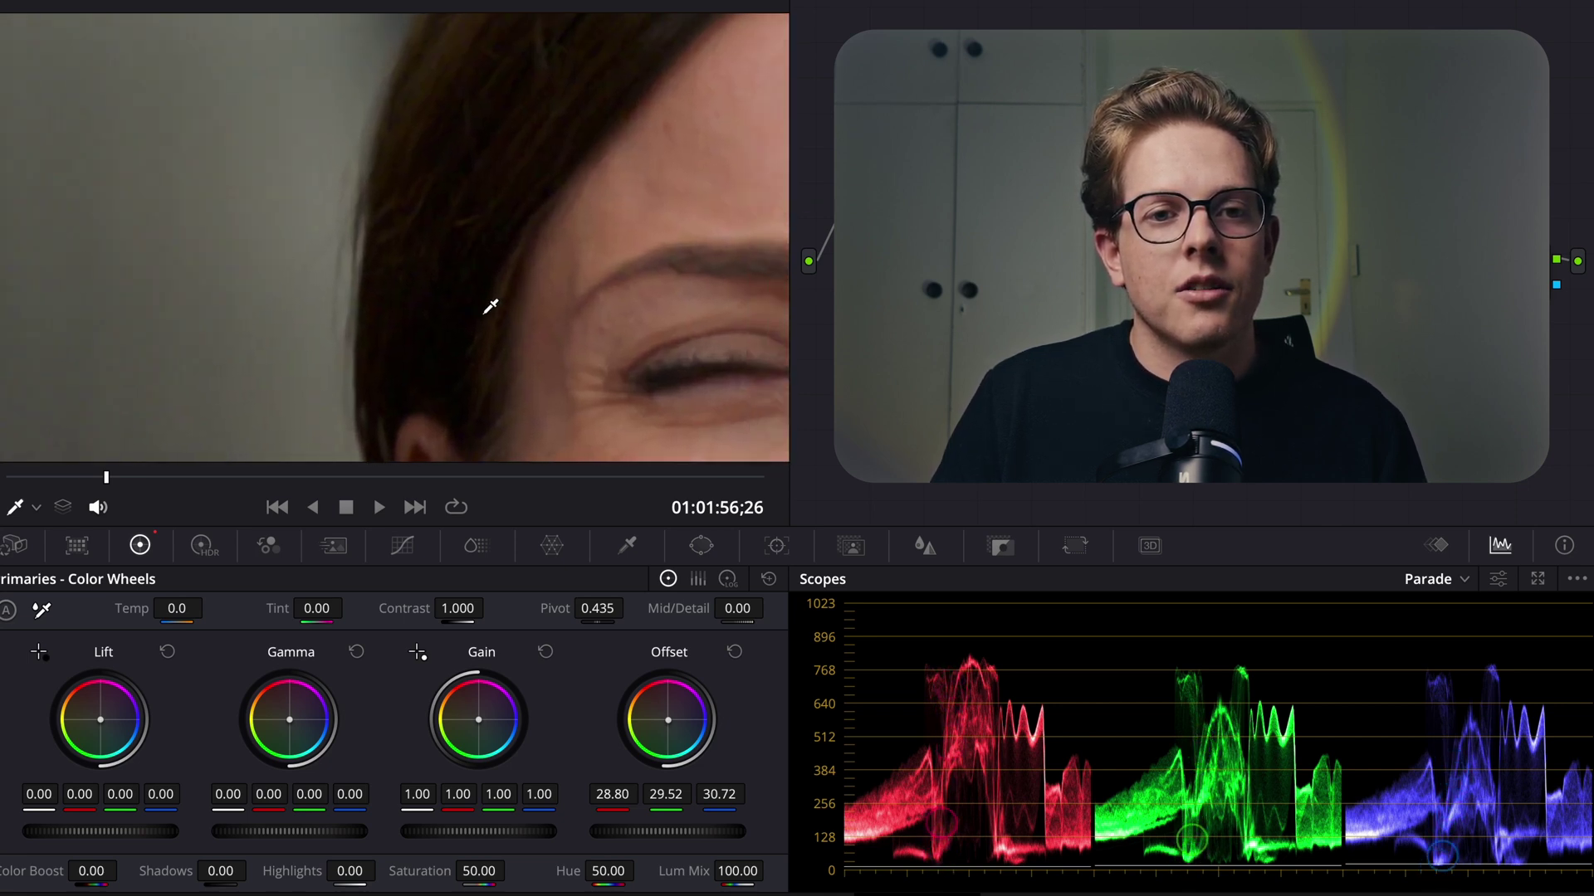
double_click(670, 830)
drag(670, 830, 714, 831)
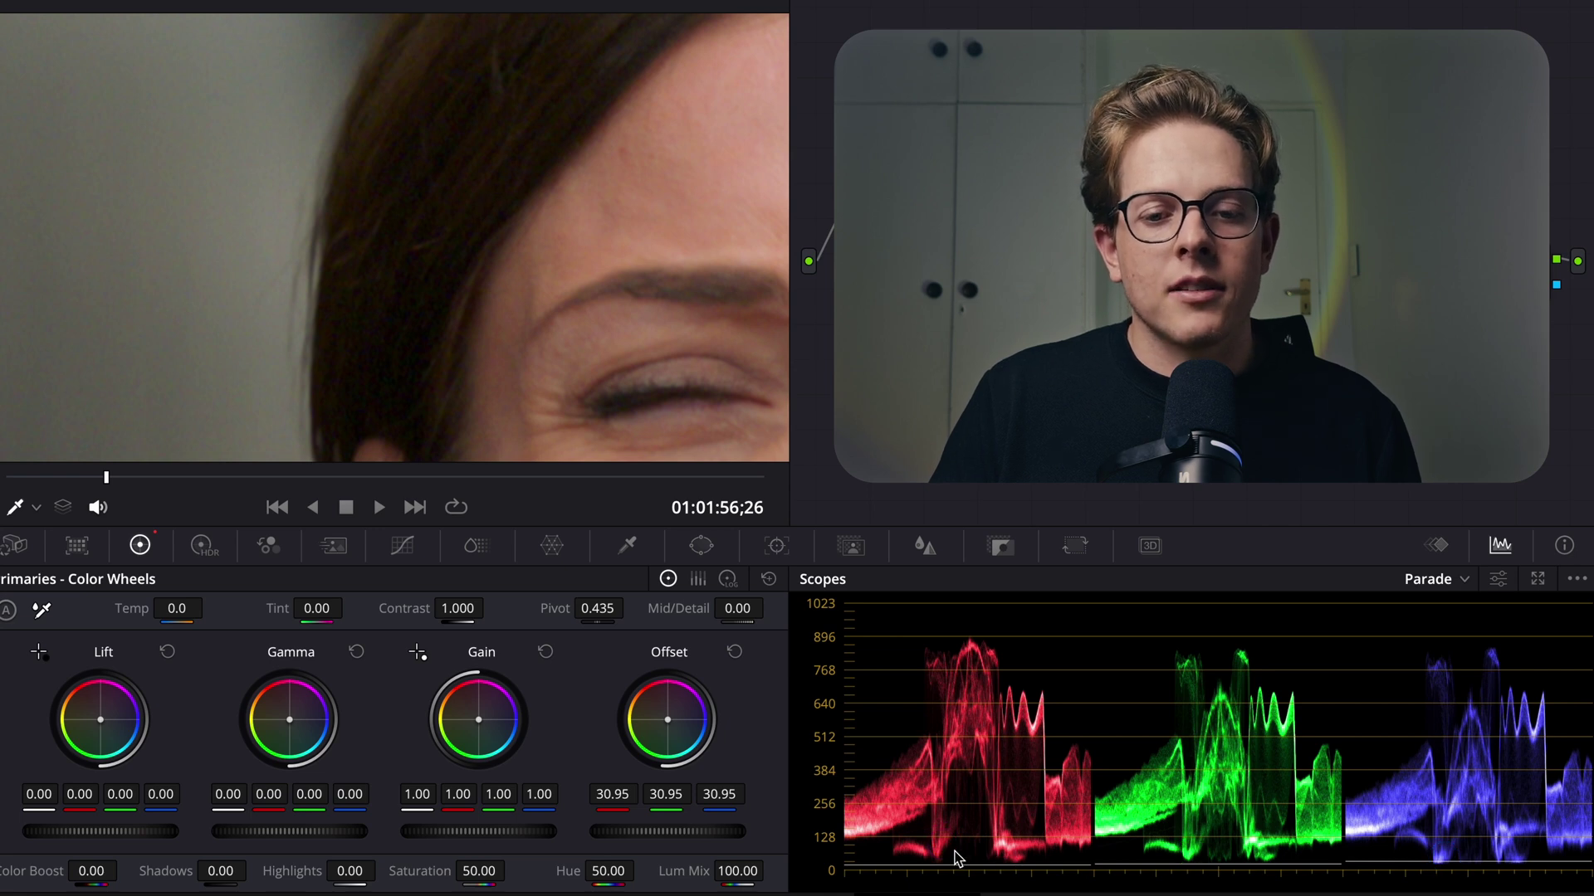
click(734, 650)
key(ctrl+z)
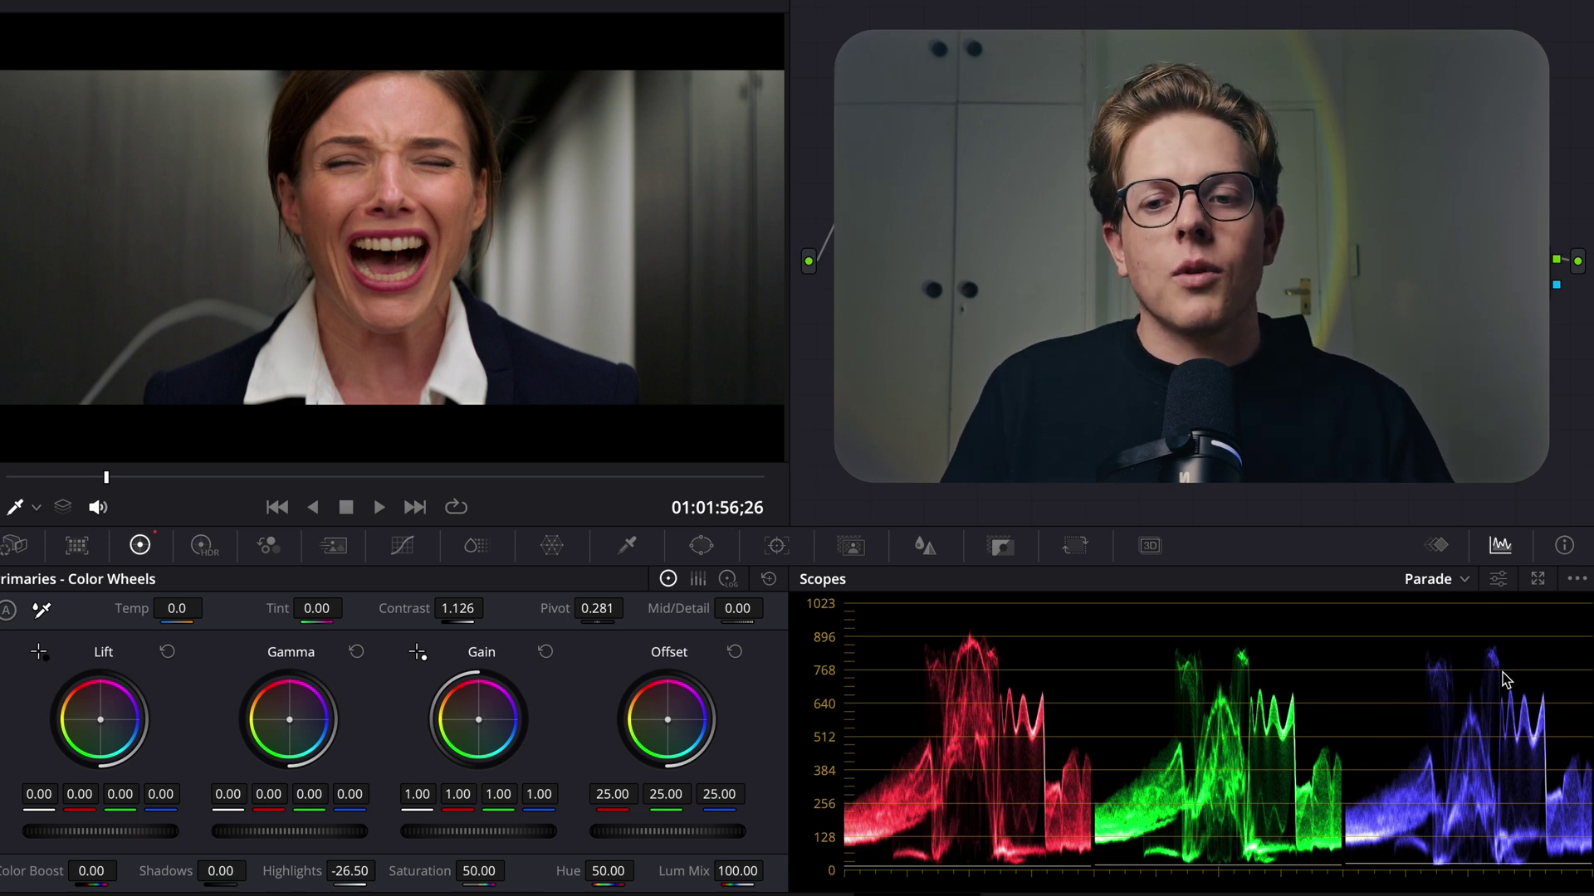
- In the Parade scope settings, try the YRGB mode, turn off Extents and lower the Parade trace brightness
click(1499, 580)
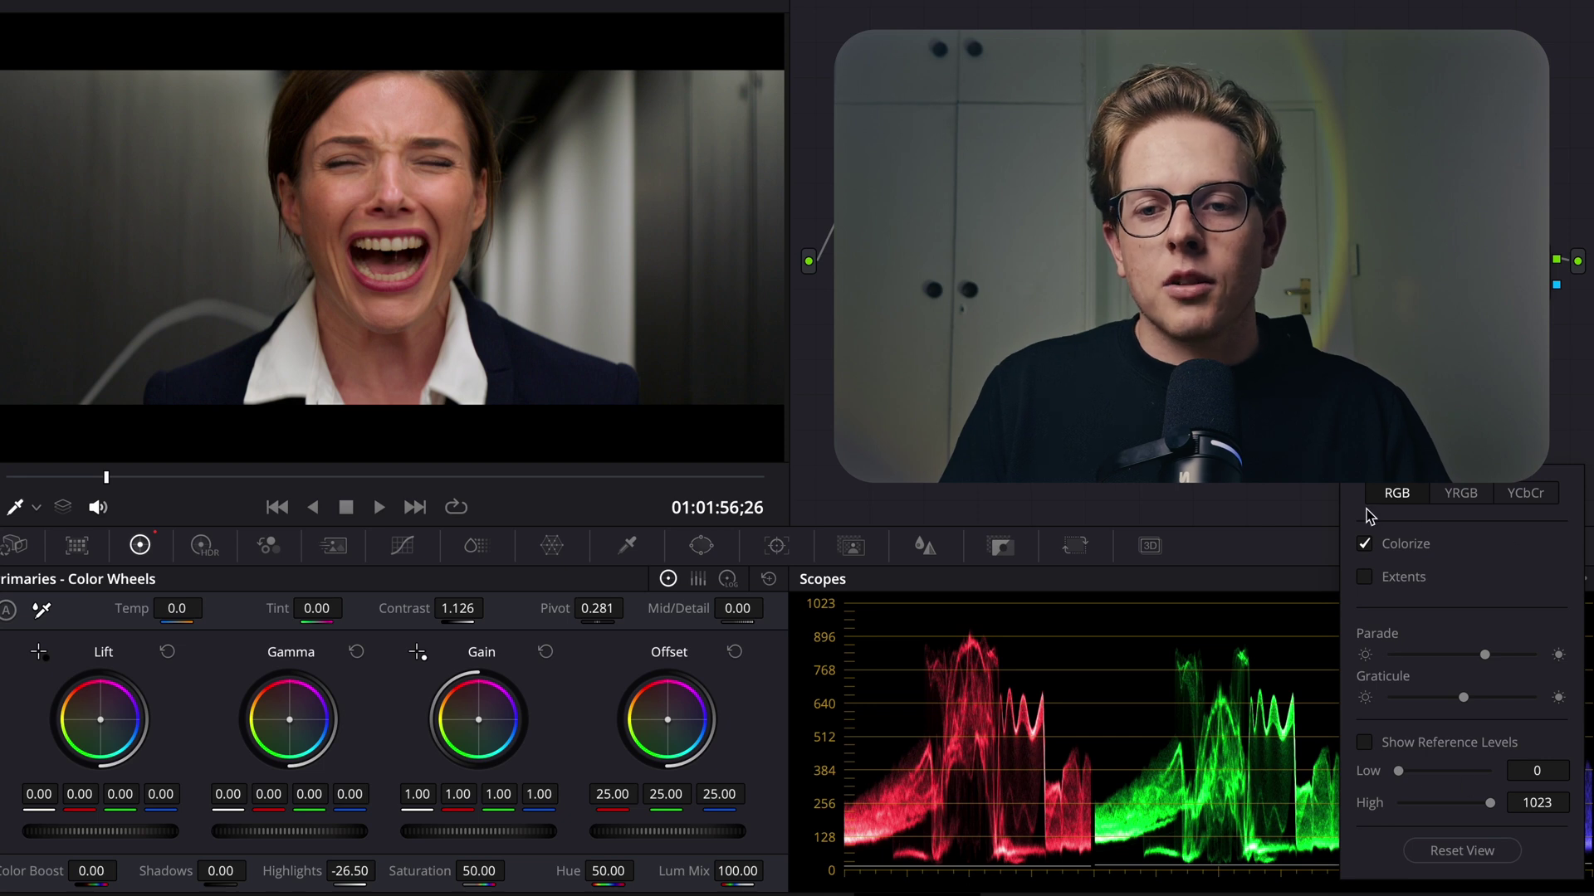
click(1467, 505)
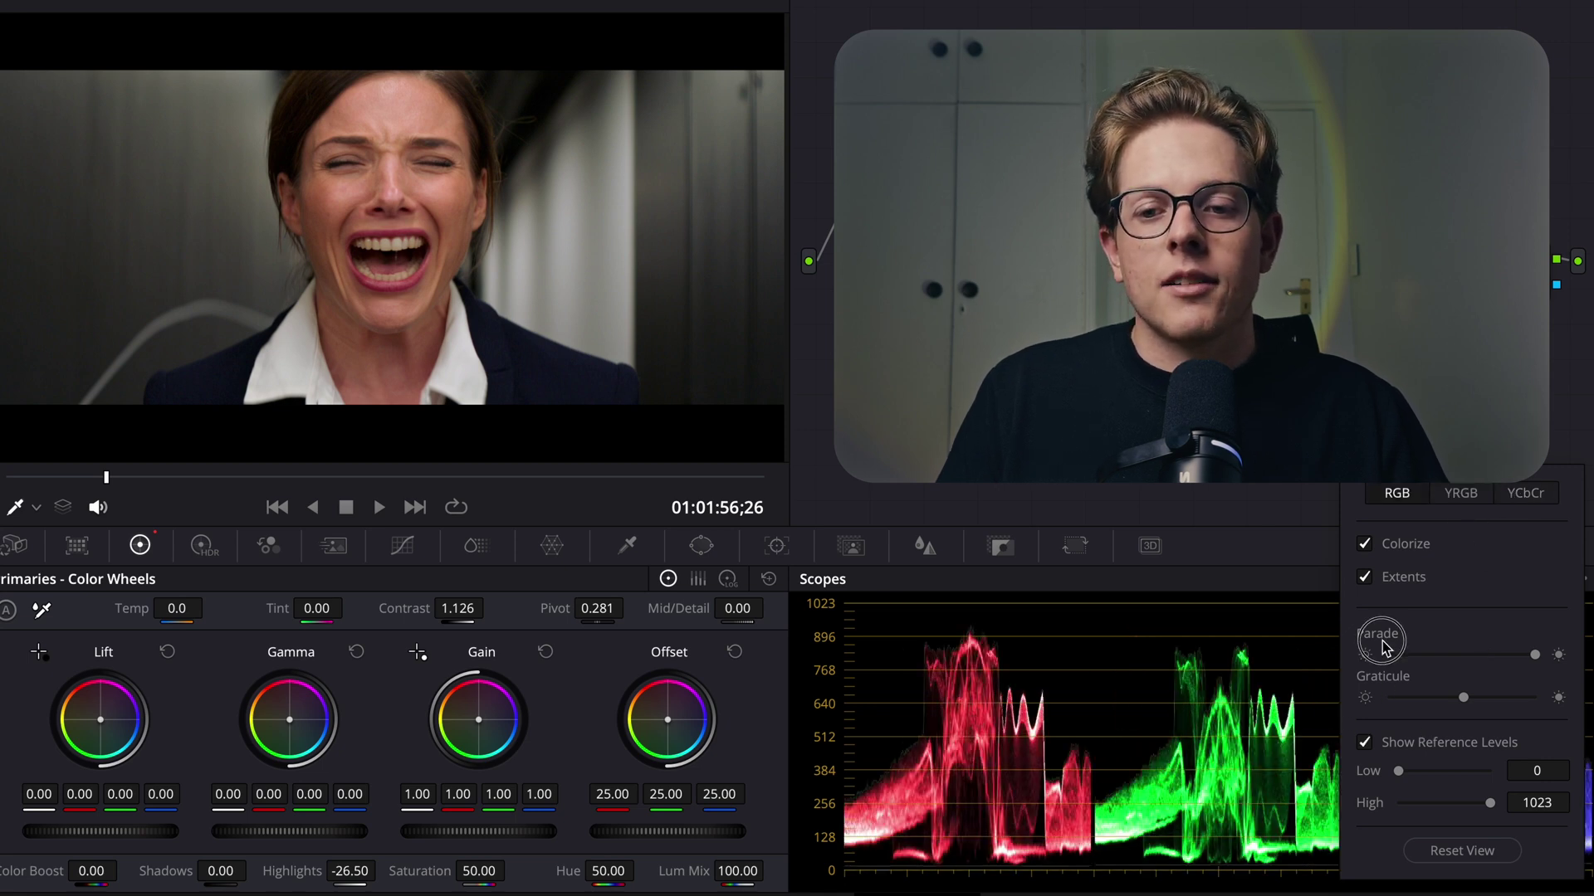
click(1393, 583)
drag(1535, 654, 1495, 660)
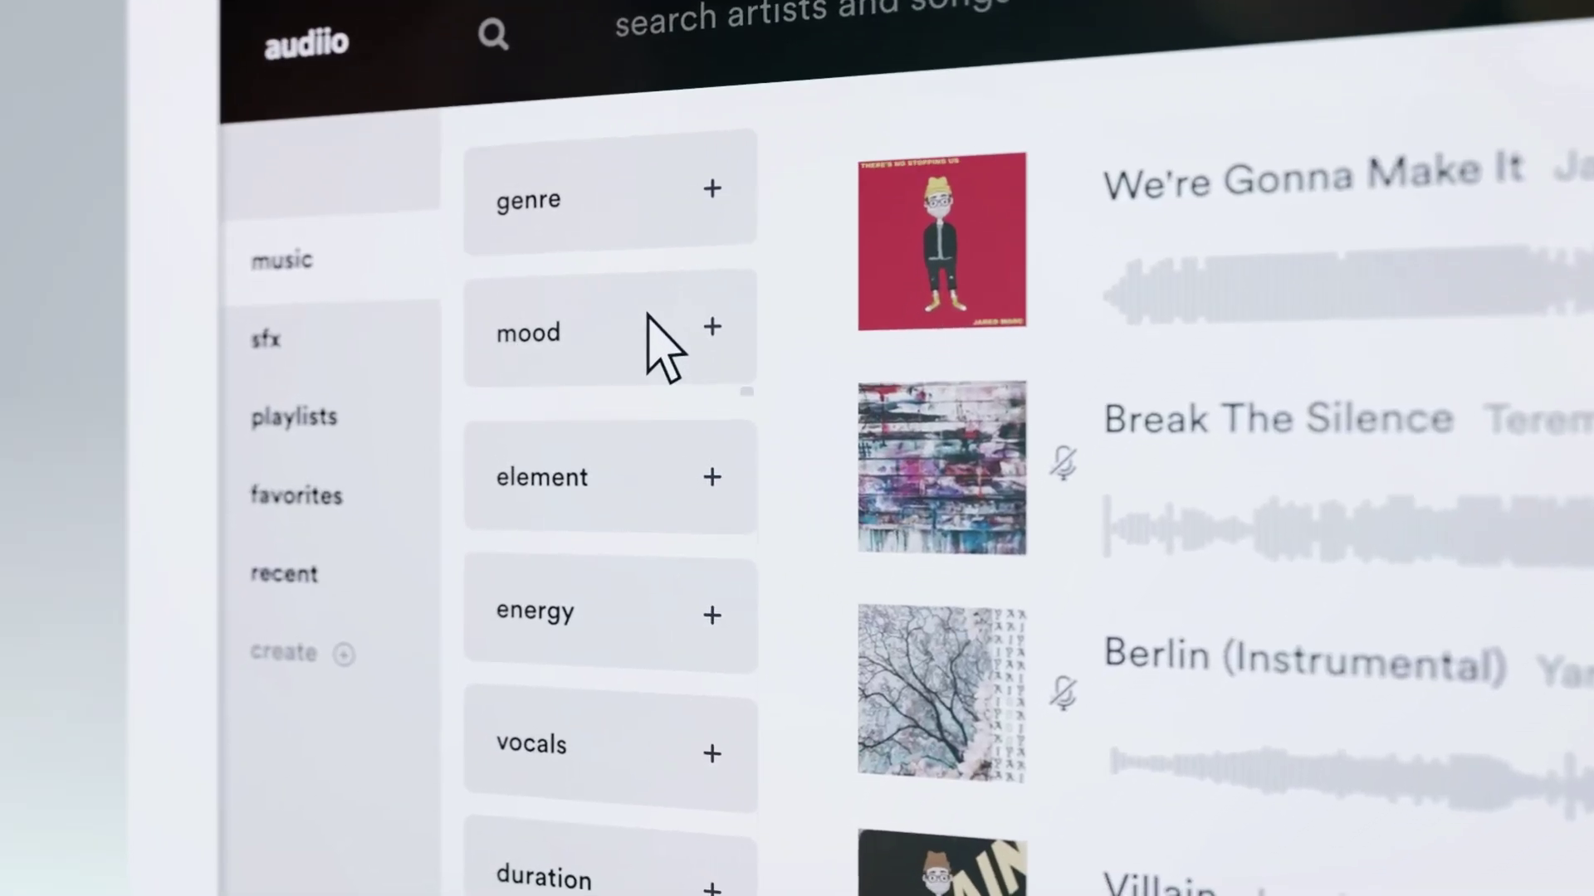
- Switch to the audiio music library, expand the mood filter and pick a mood from the list
click(648, 319)
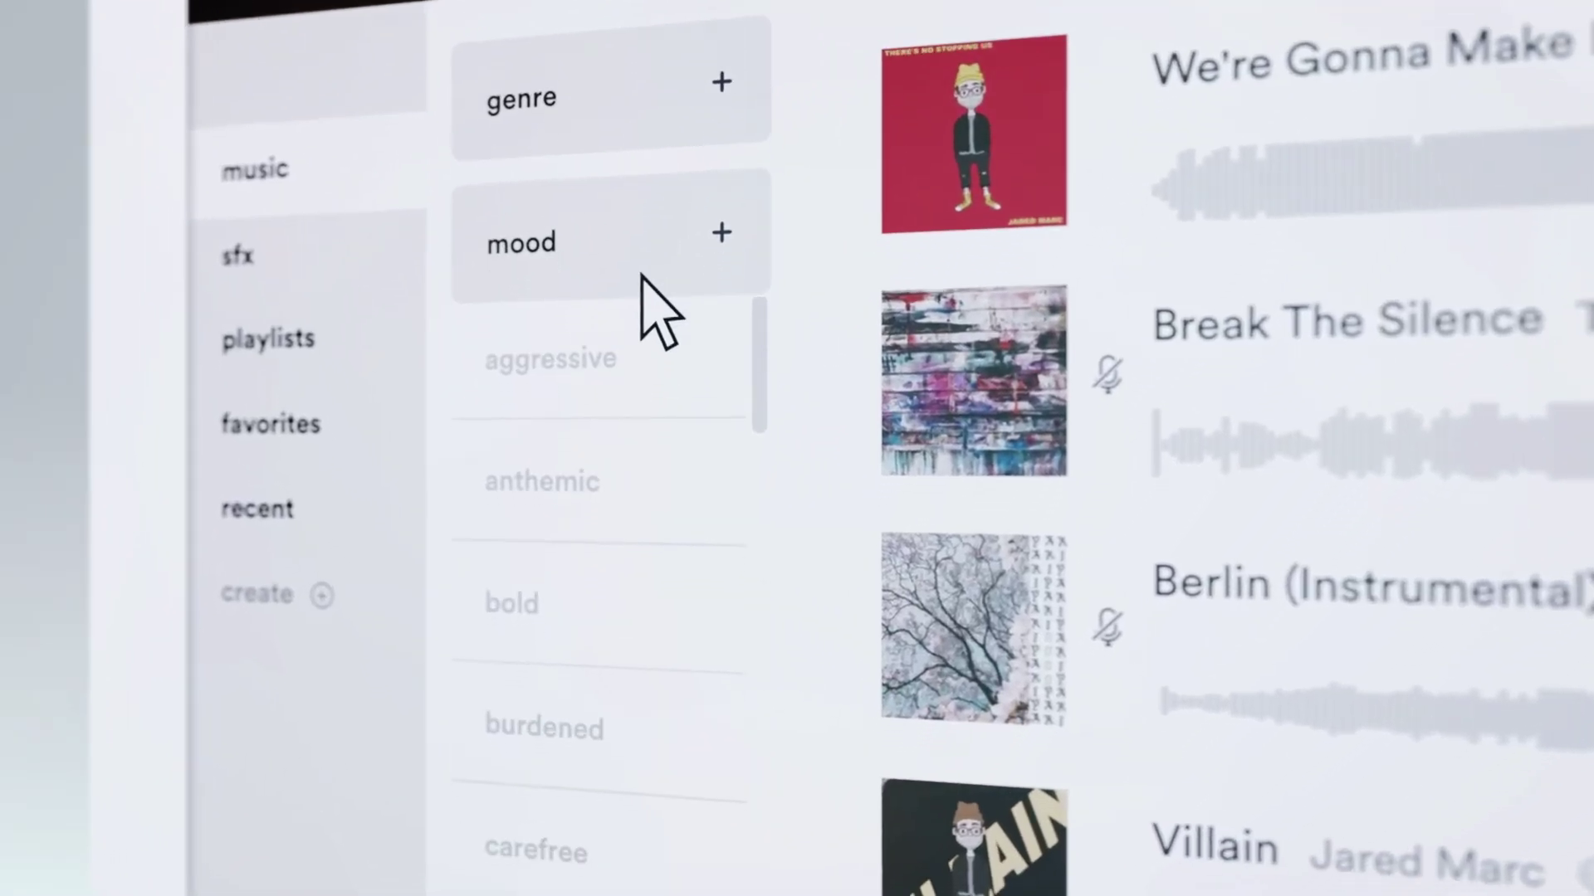
click(619, 668)
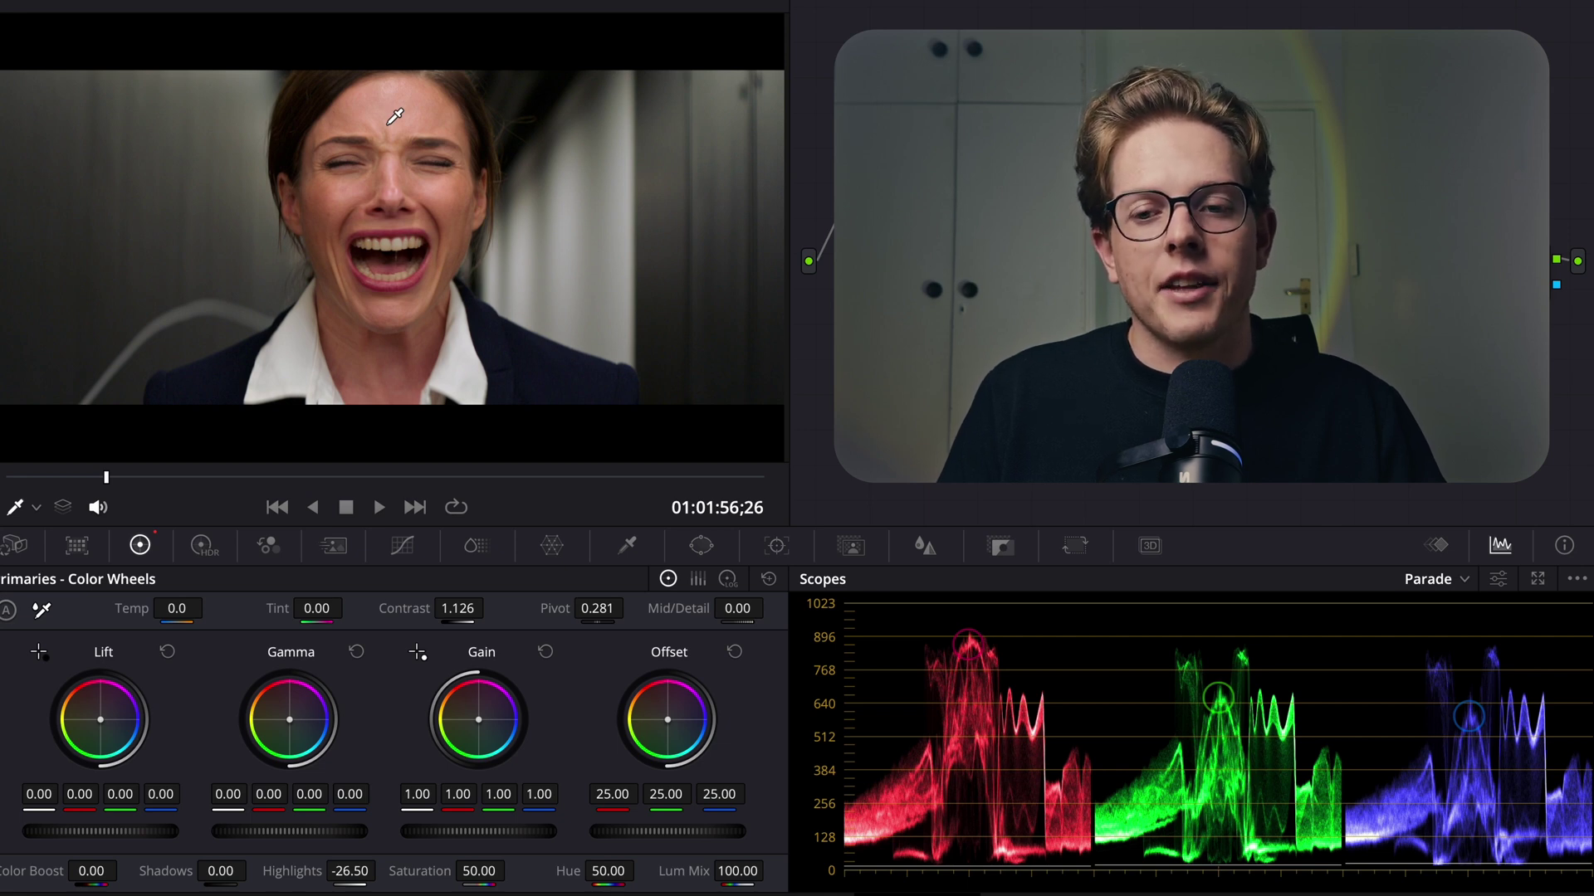
- Choose Display Qualifier Focus in the scope options and set the viewer's on-screen control to the Qualifier eyedropper
click(1576, 580)
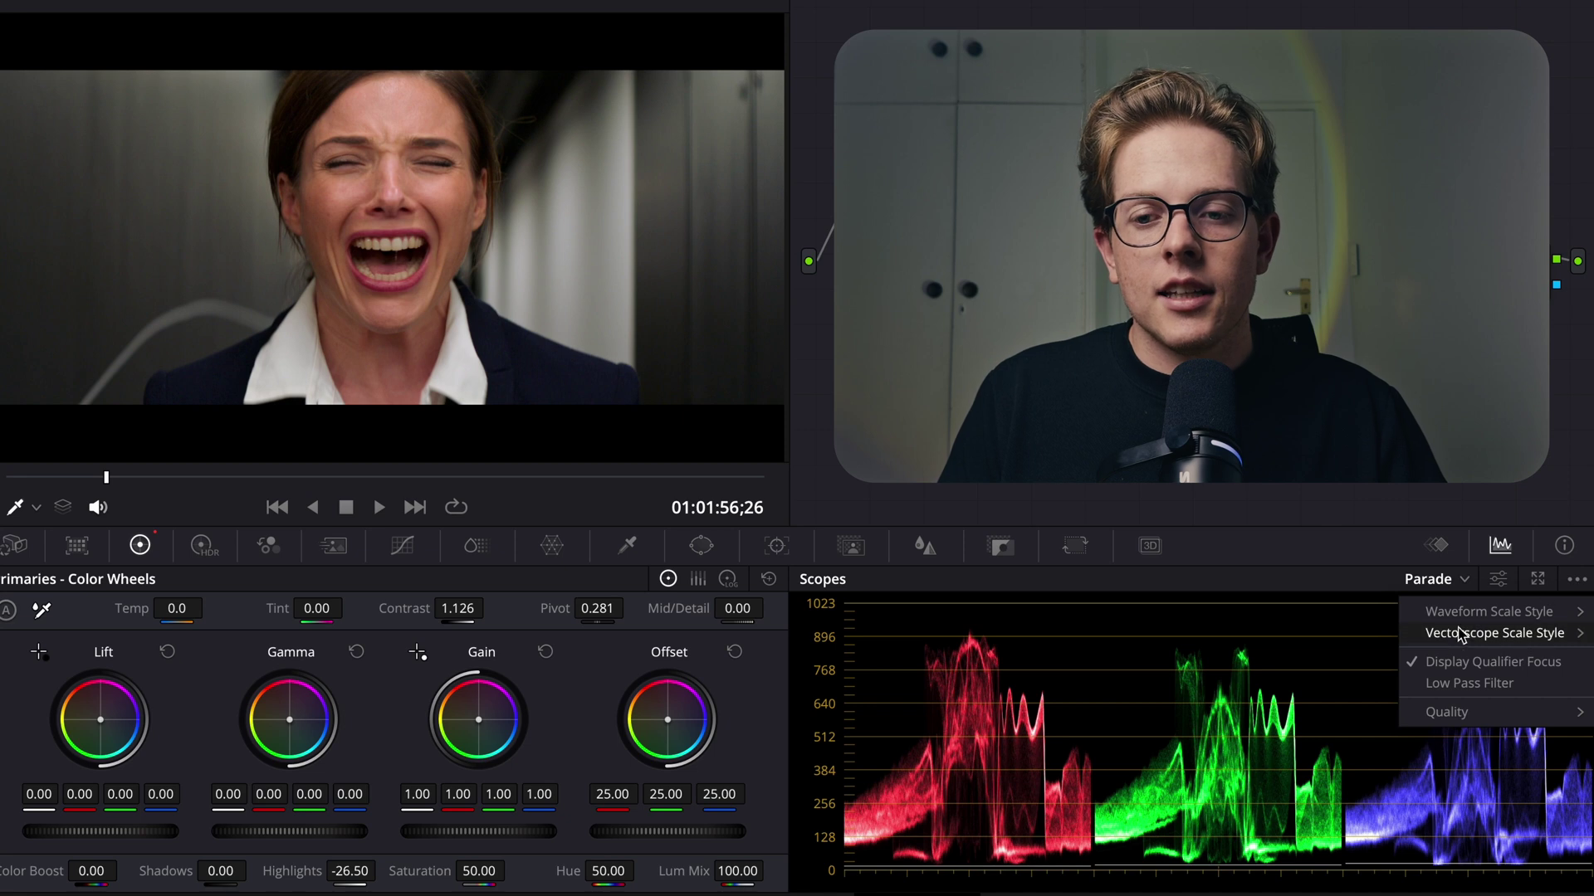
click(1542, 669)
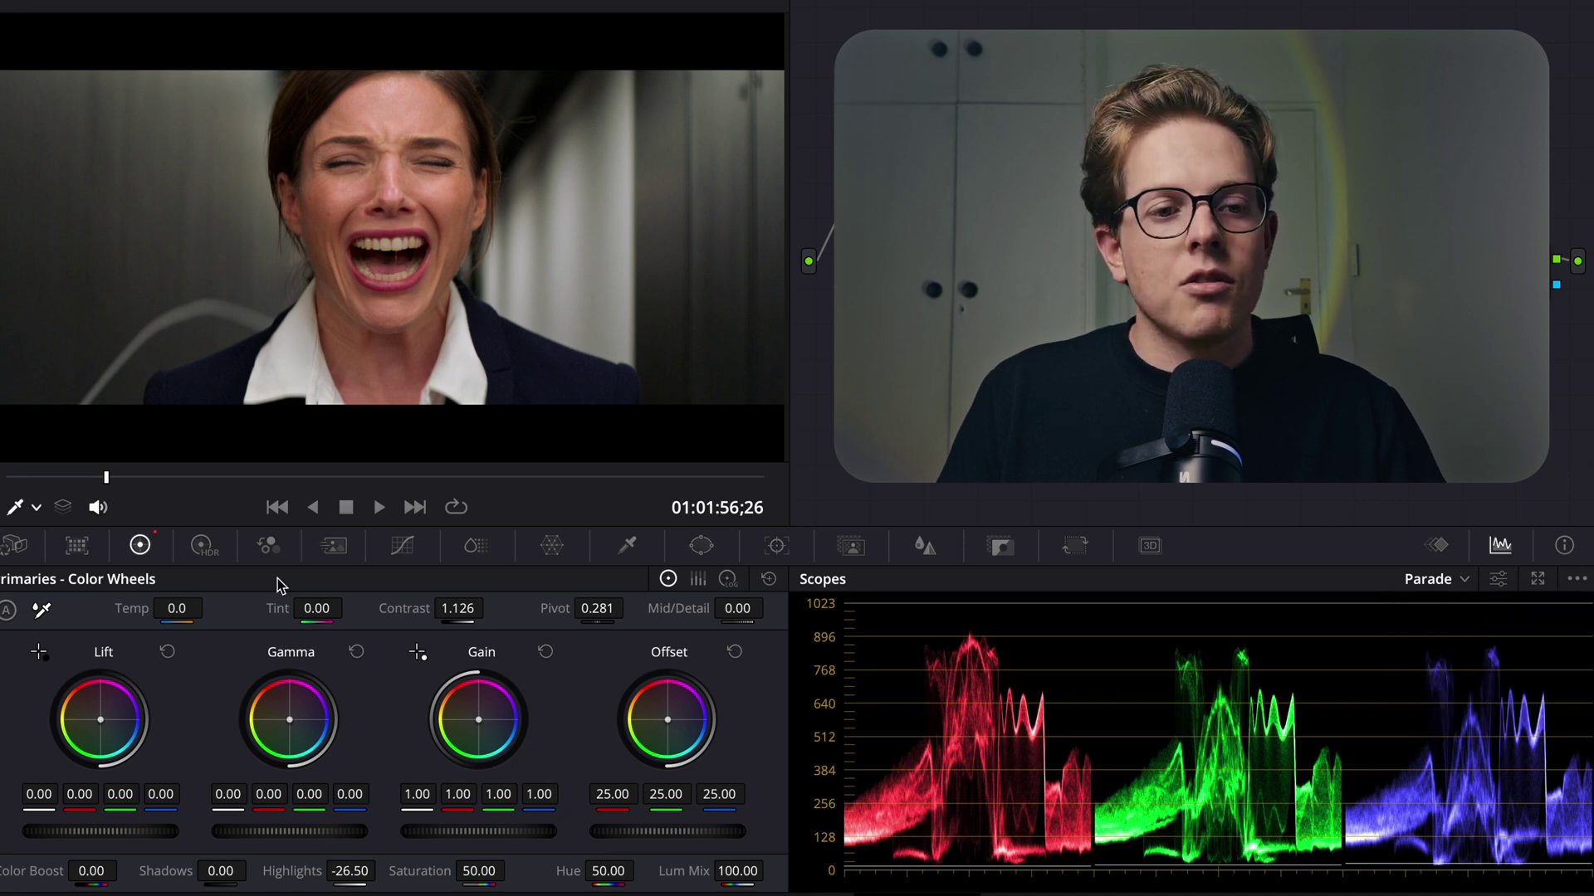
click(35, 508)
click(44, 571)
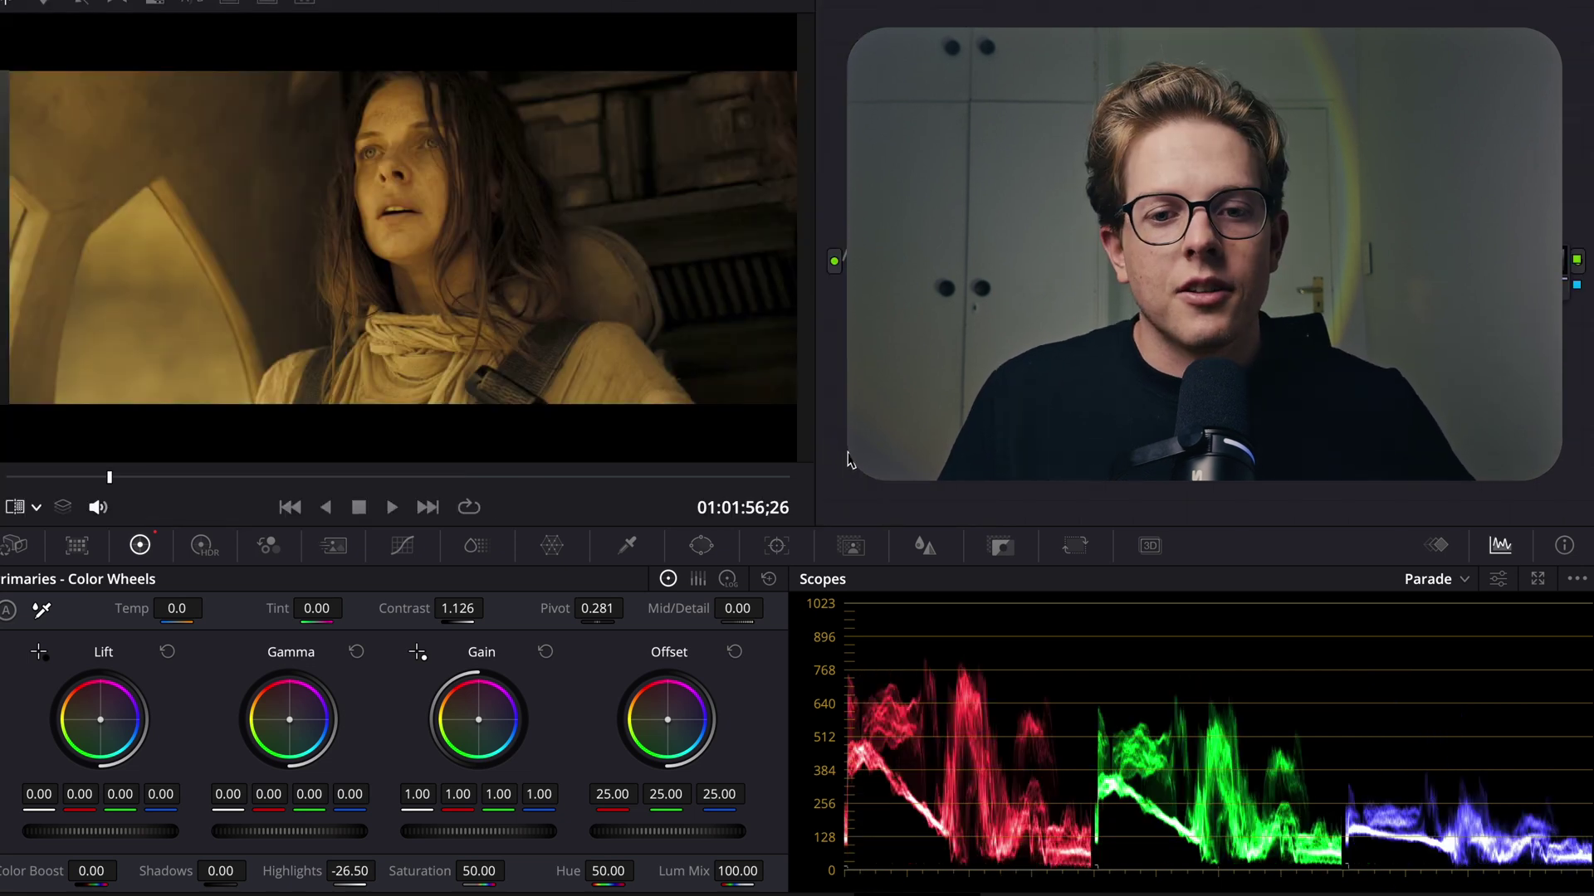
click(16, 513)
click(54, 565)
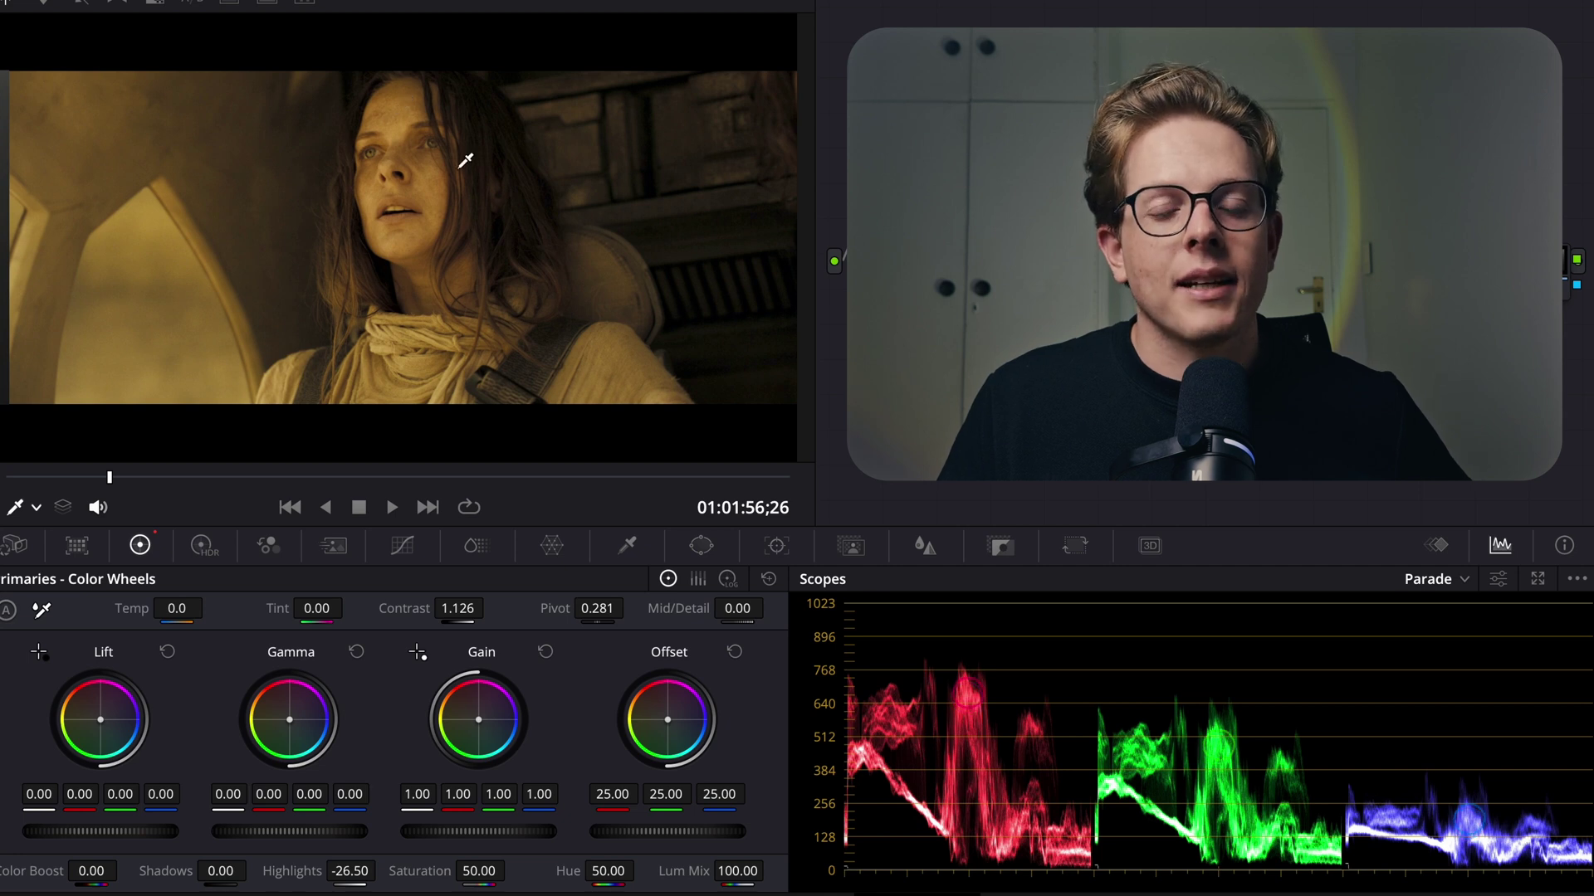
- Switch the scope display from Parade to Vectorscope
click(1465, 580)
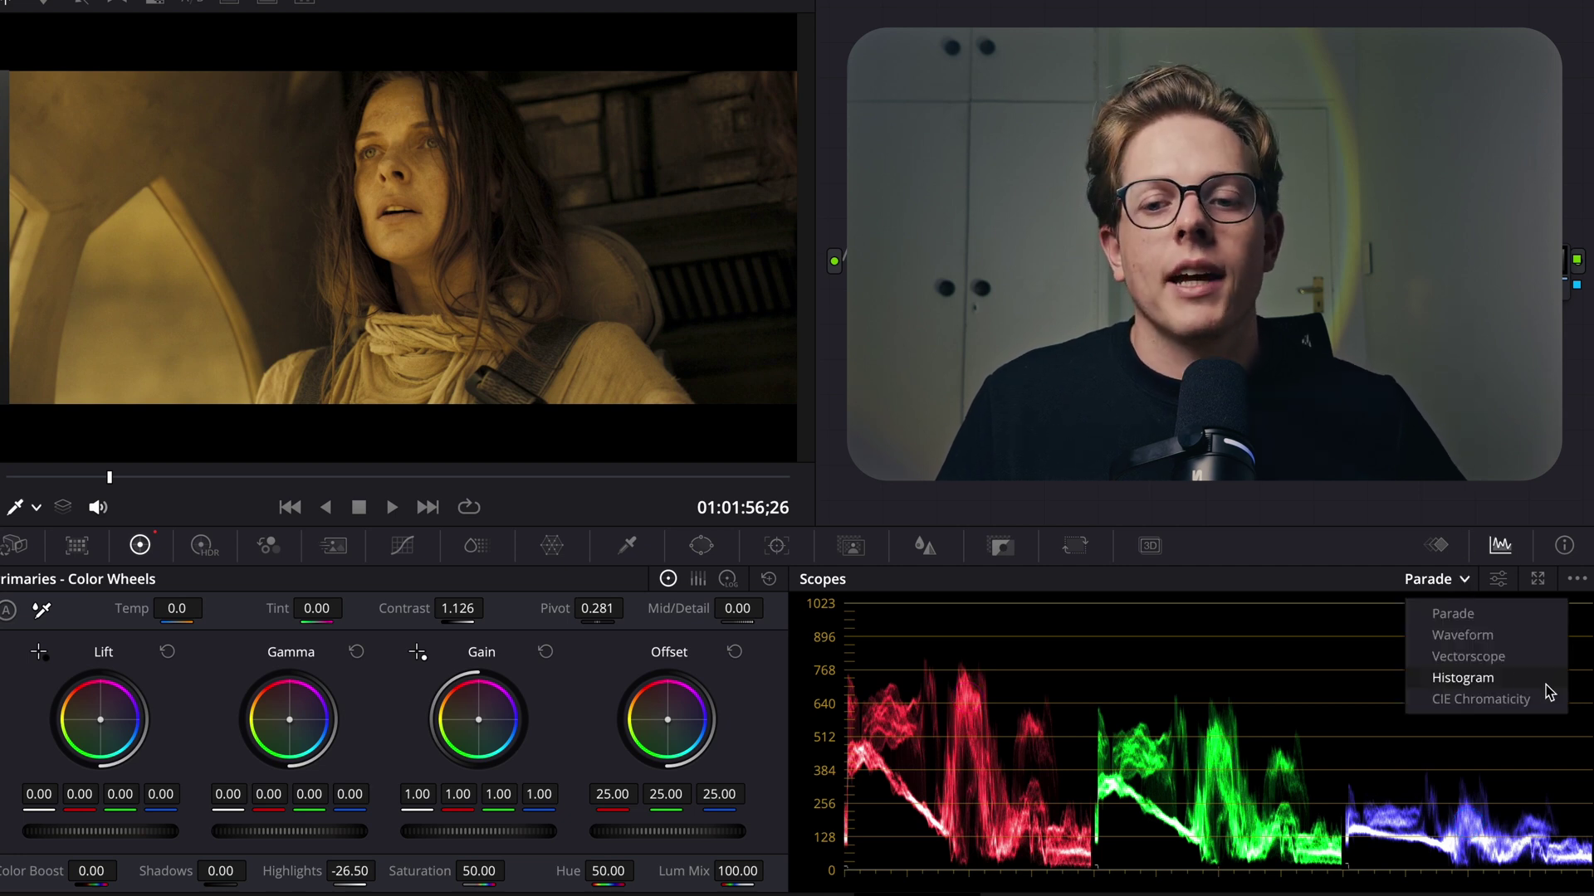
click(1505, 661)
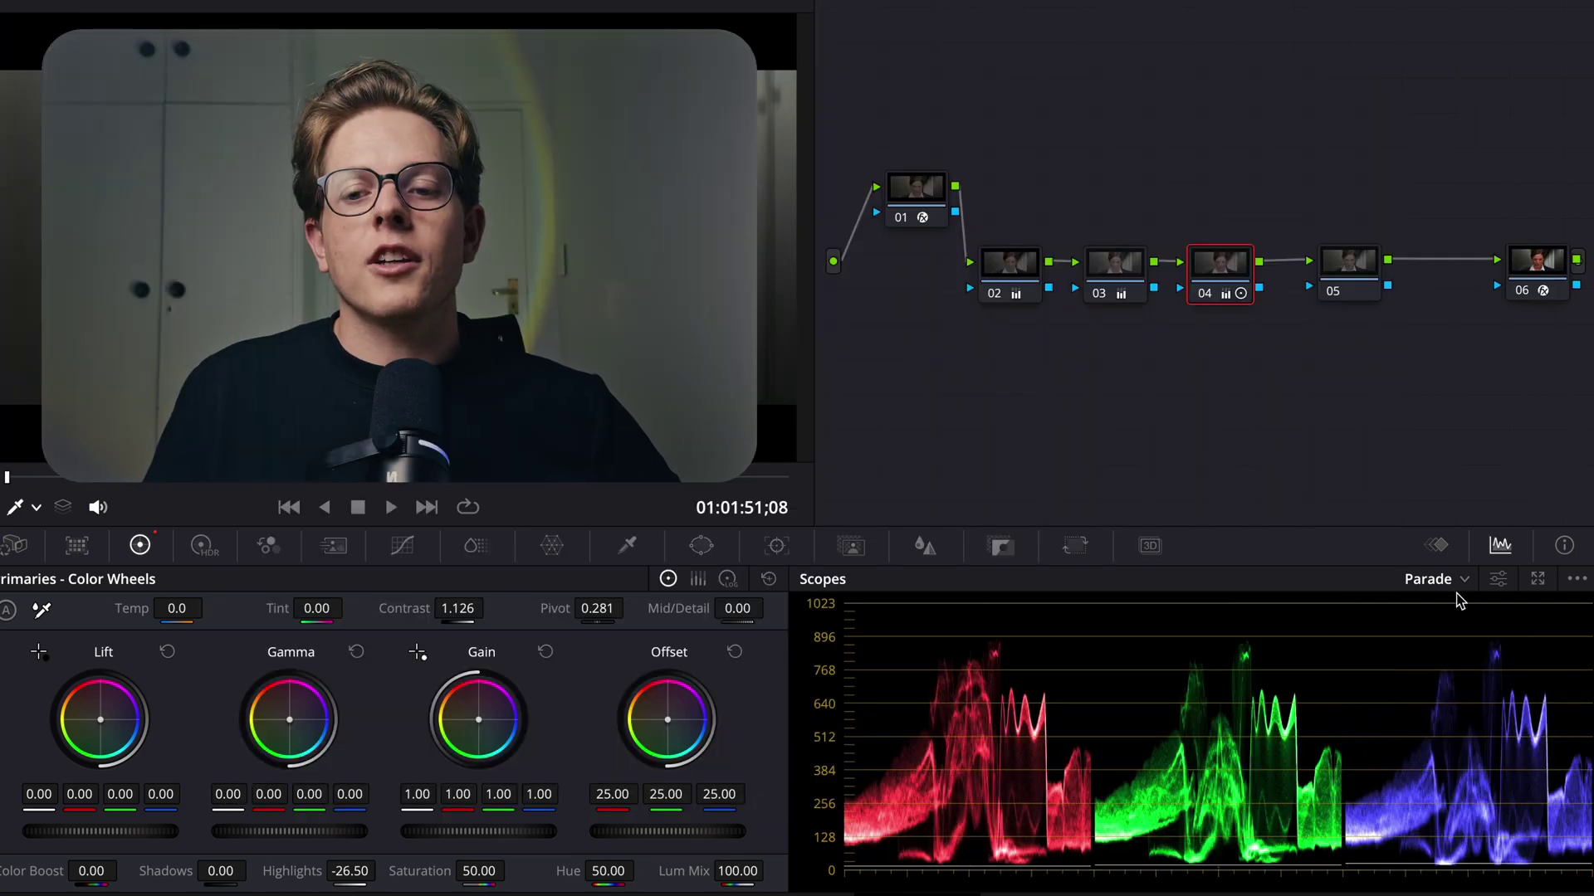
click(1448, 578)
click(1465, 655)
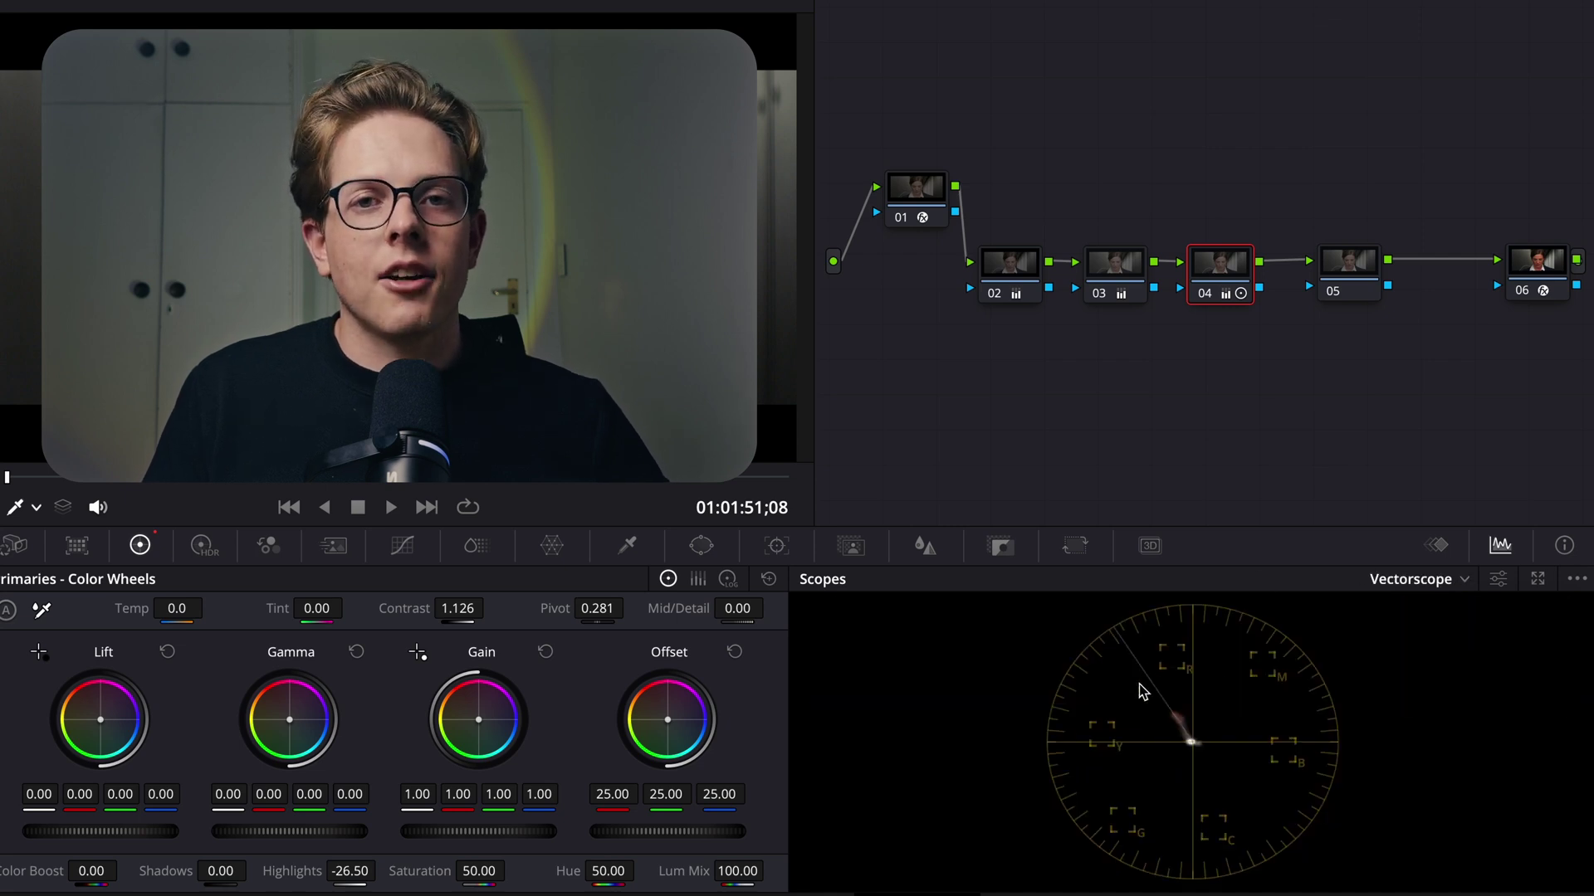
- In the Vectorscope settings, turn on Show 2x Zoom, raise the trace brightness and view the Low, Mid, High and All ranges
click(1501, 581)
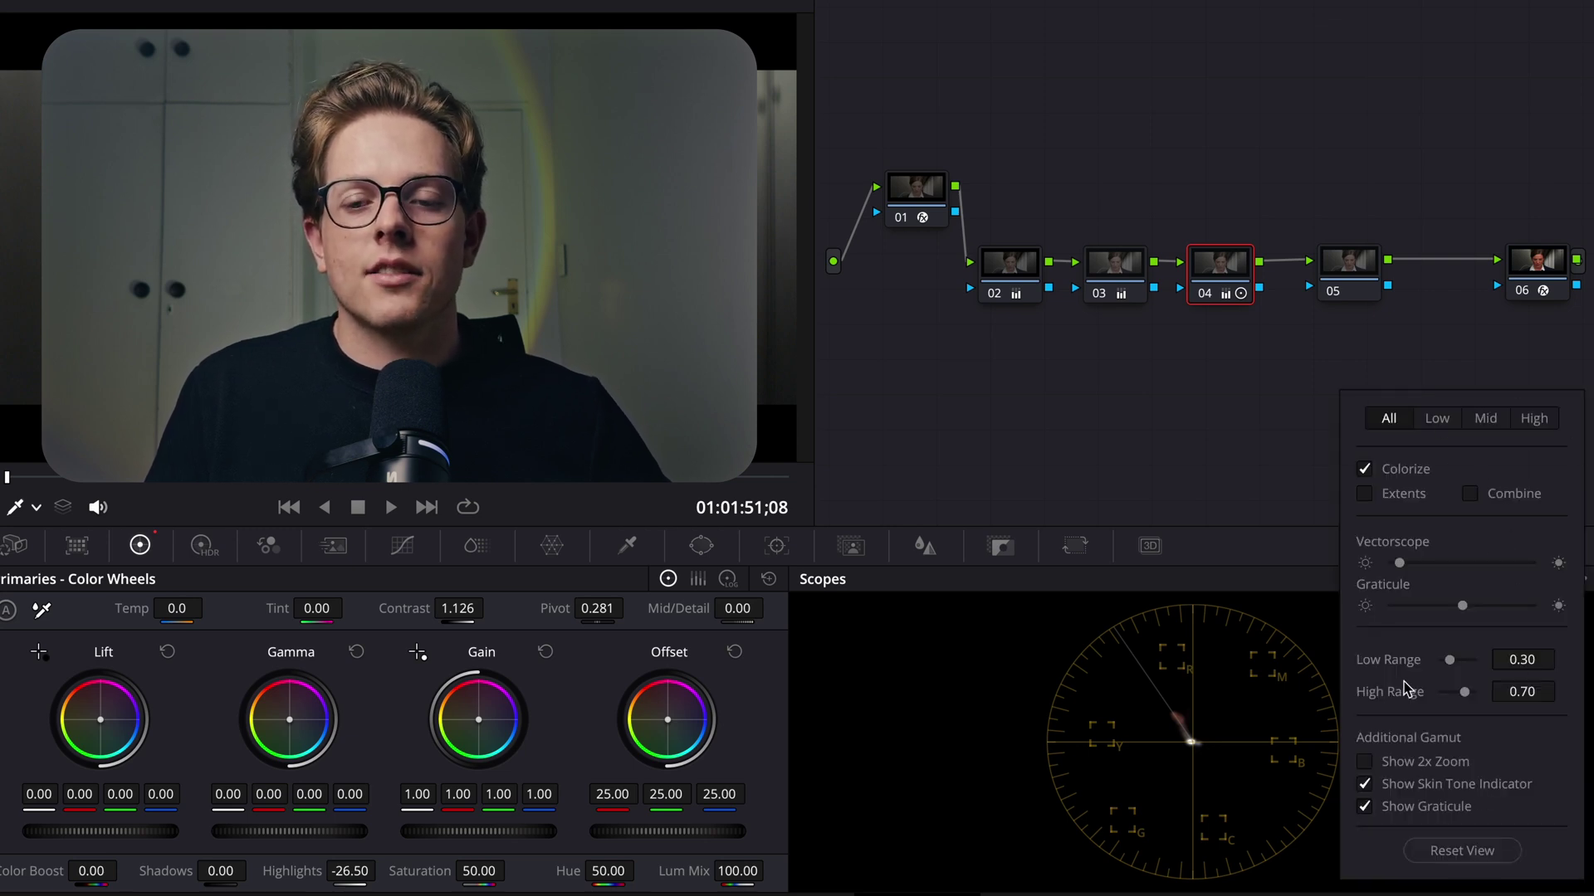
click(1427, 423)
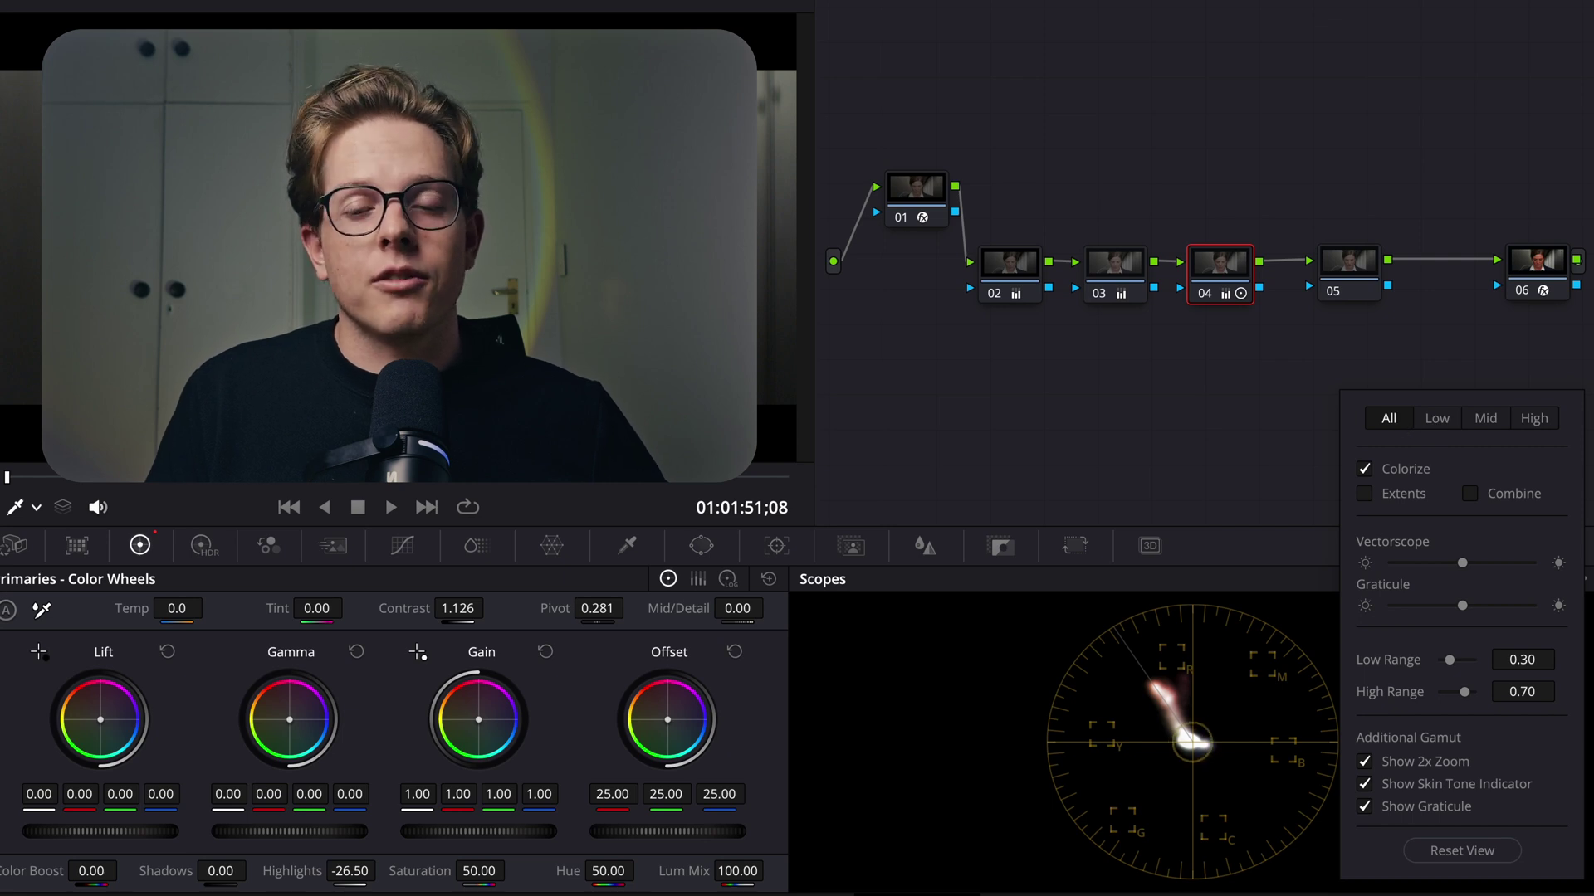
click(1440, 420)
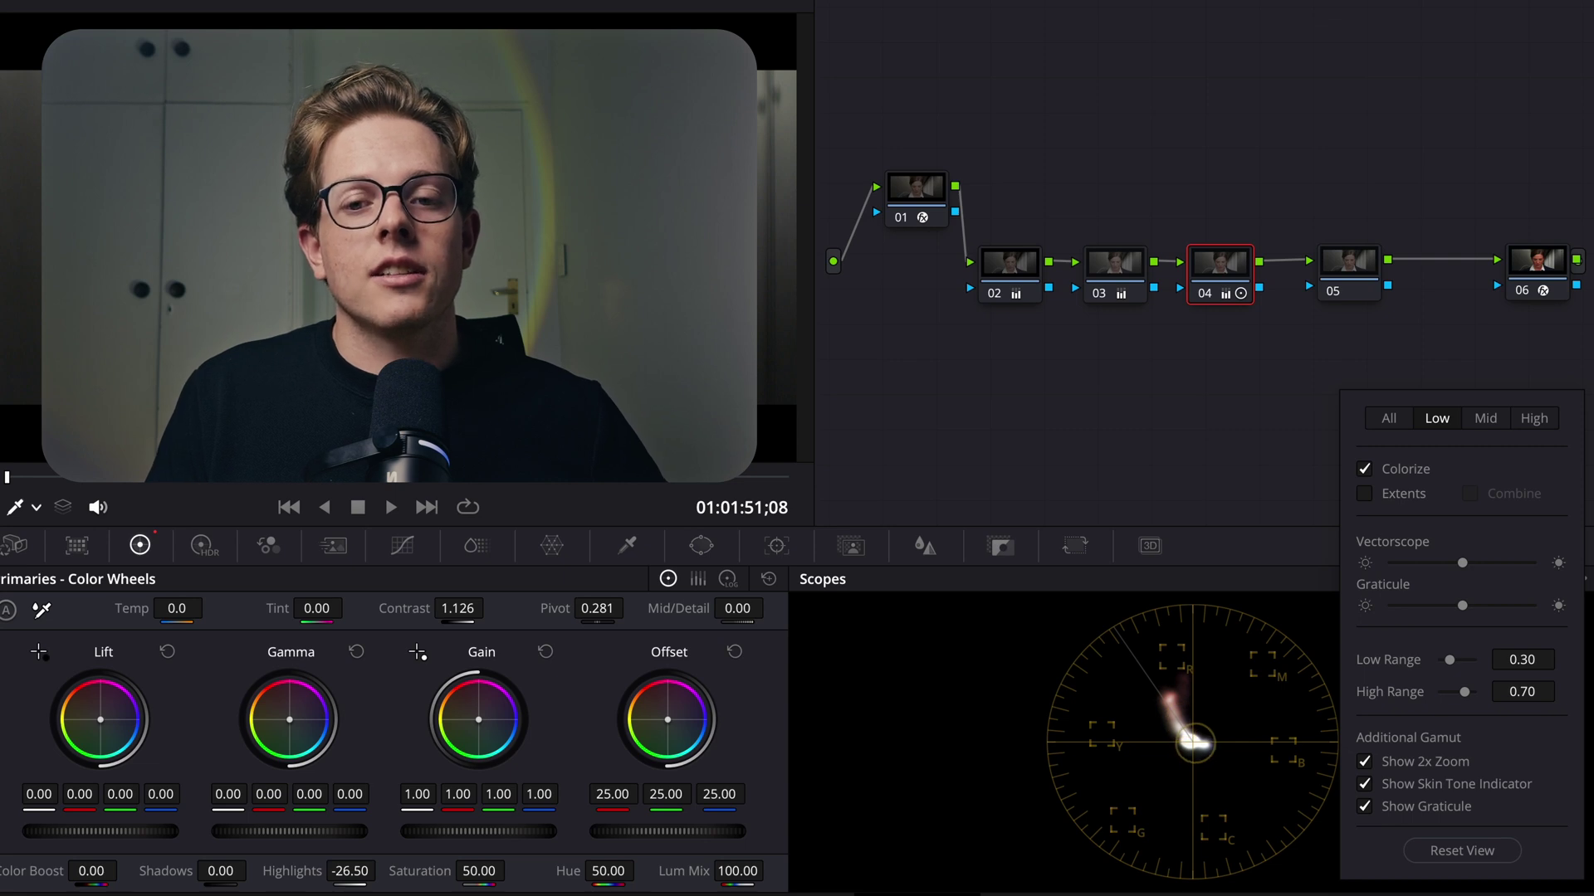
click(1485, 419)
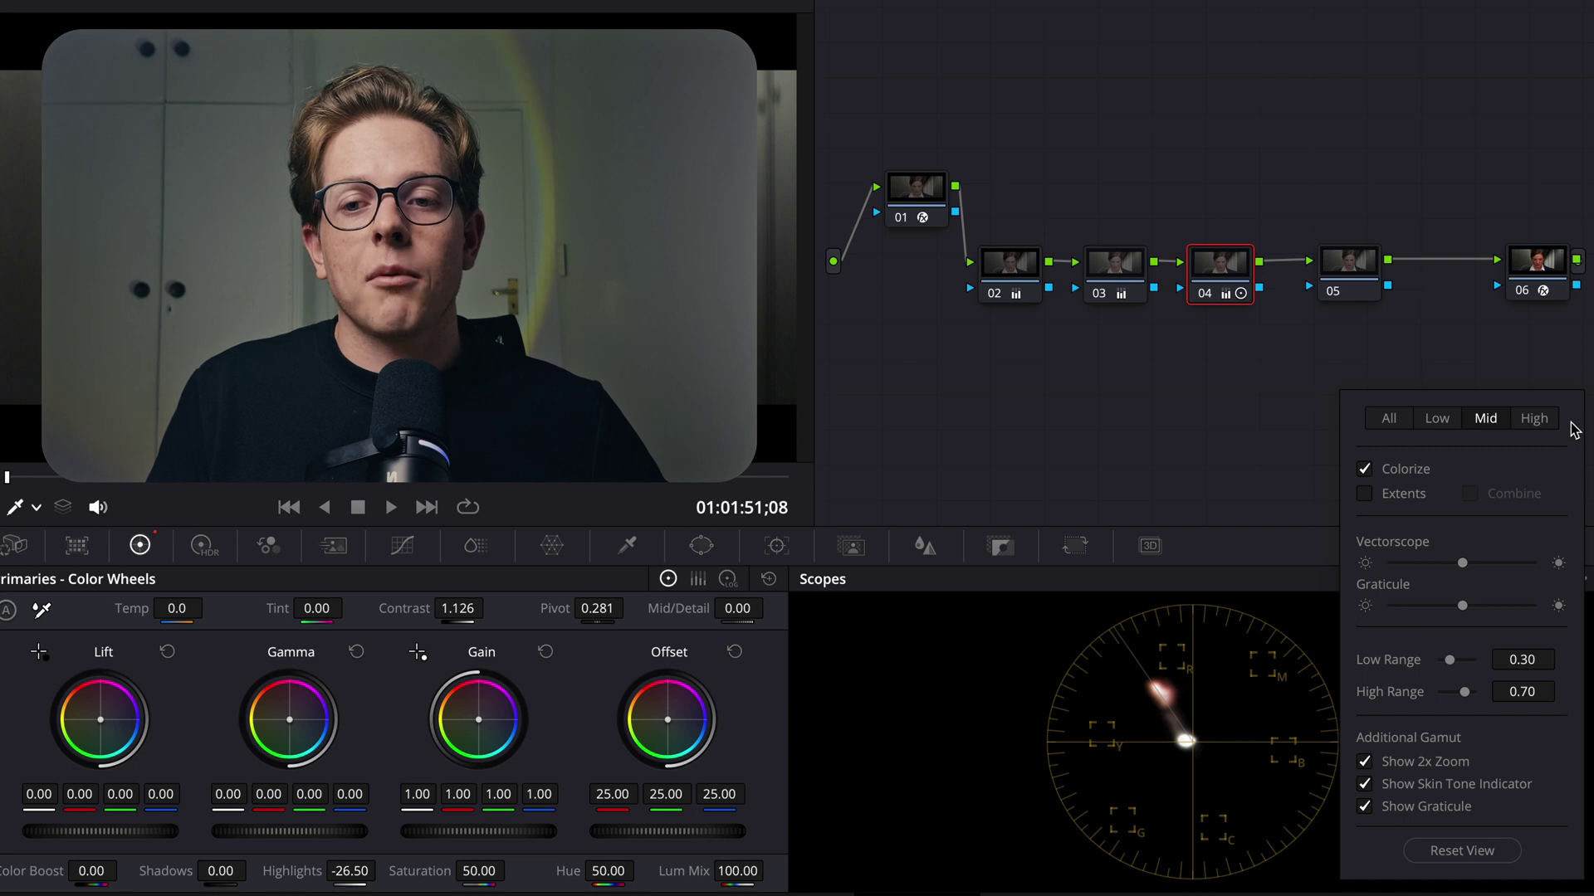
click(1534, 420)
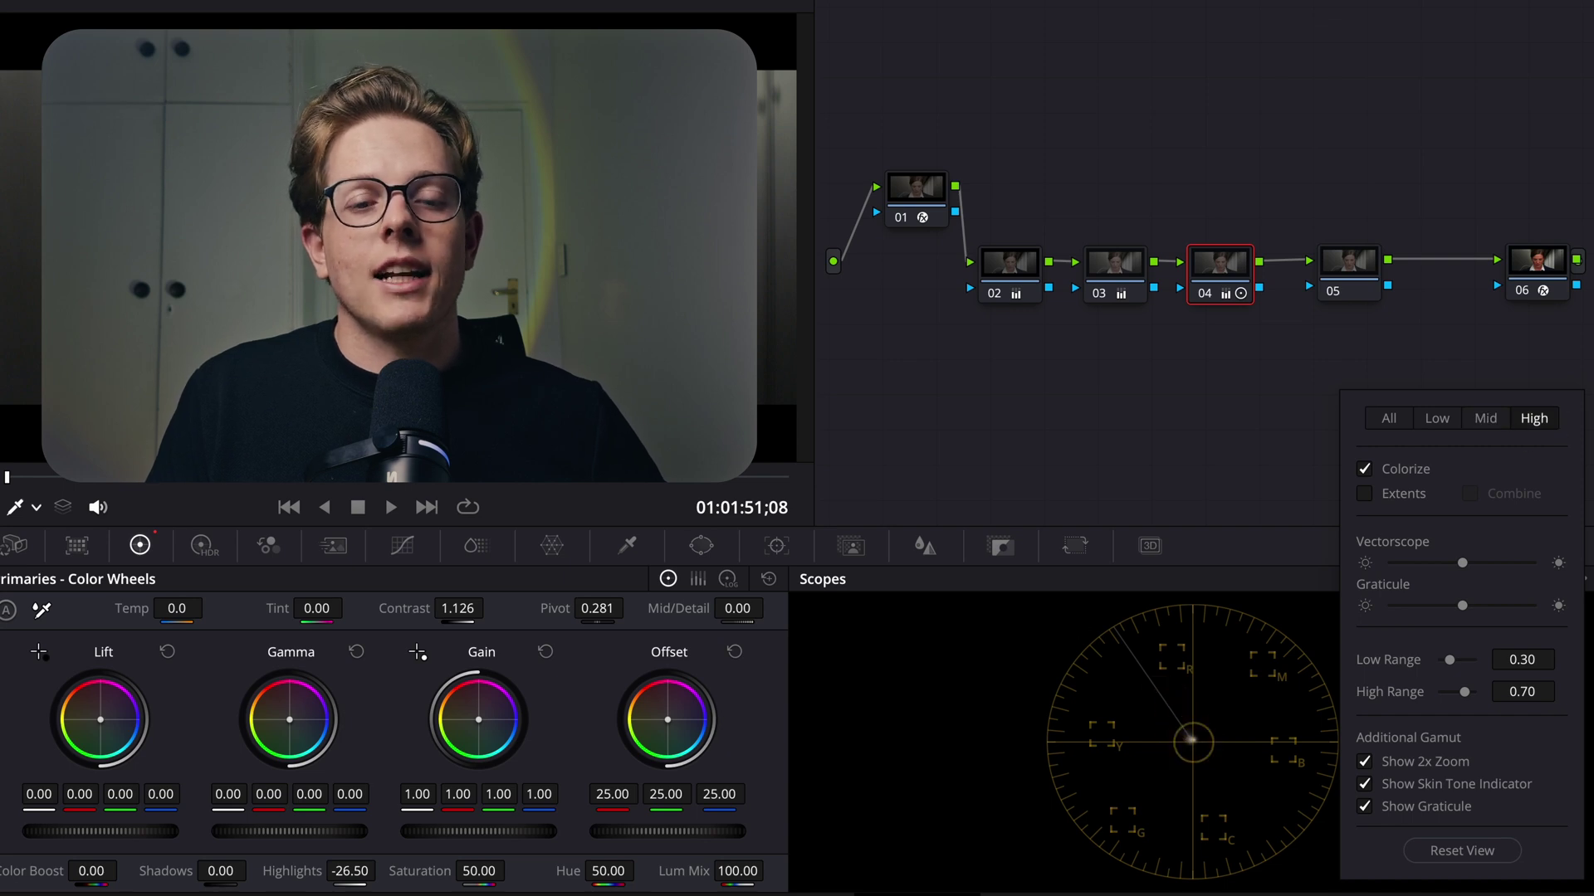
click(1396, 424)
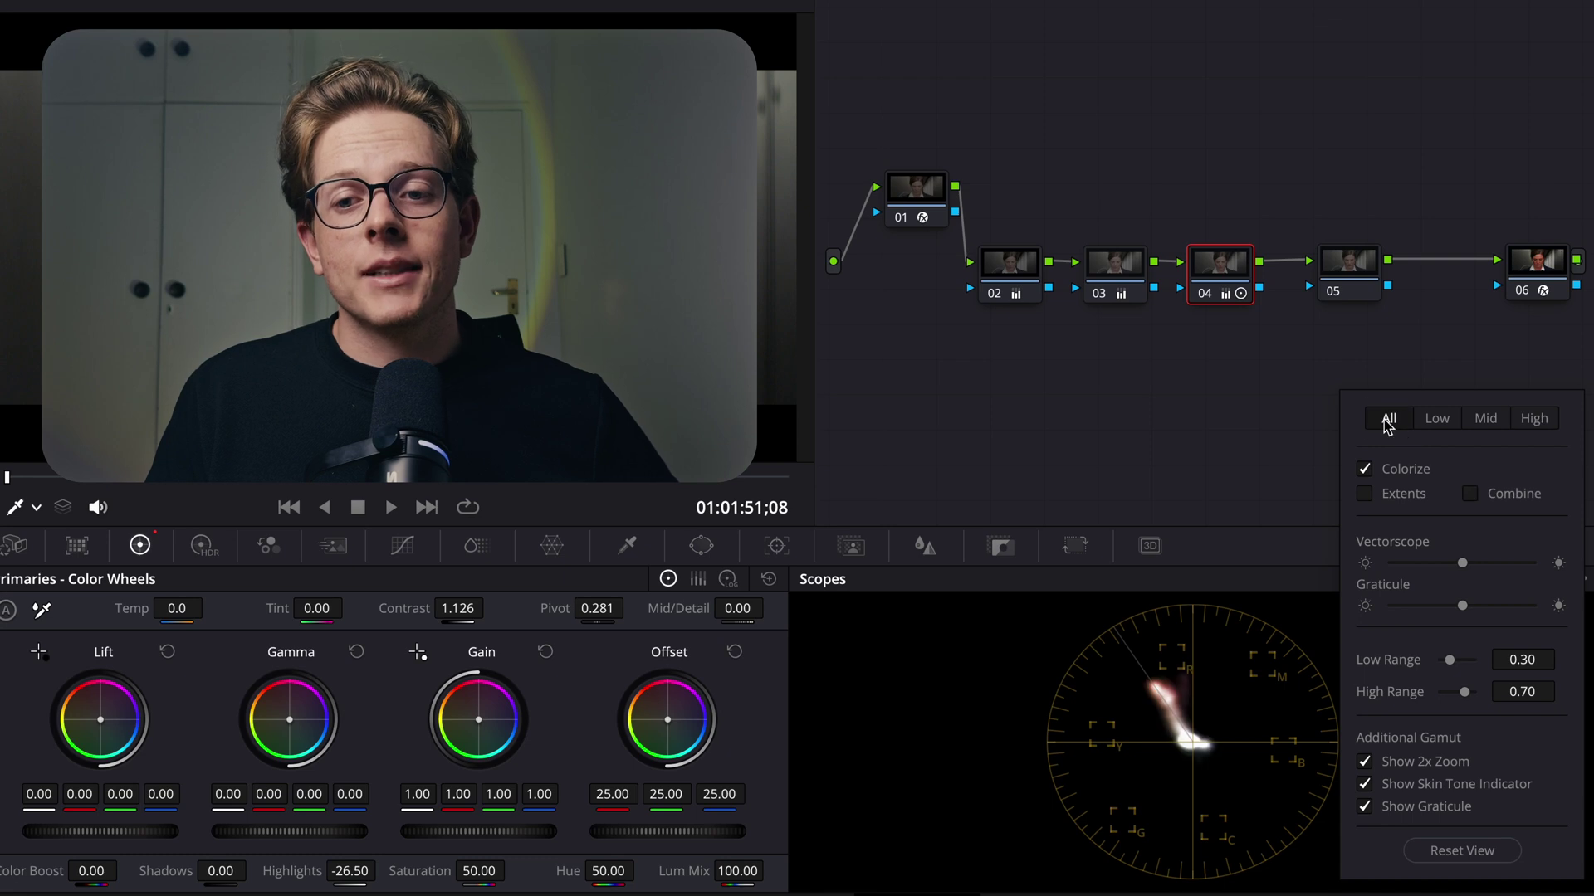
- Try the Extents and Combine options of the Vectorscope and turn both off again
click(1365, 496)
click(1494, 502)
click(1494, 502)
click(1386, 503)
- Lower the Vectorscope trace brightness, set Low Range to 0.38 and turn off Show 2x Zoom
drag(1463, 563, 1433, 564)
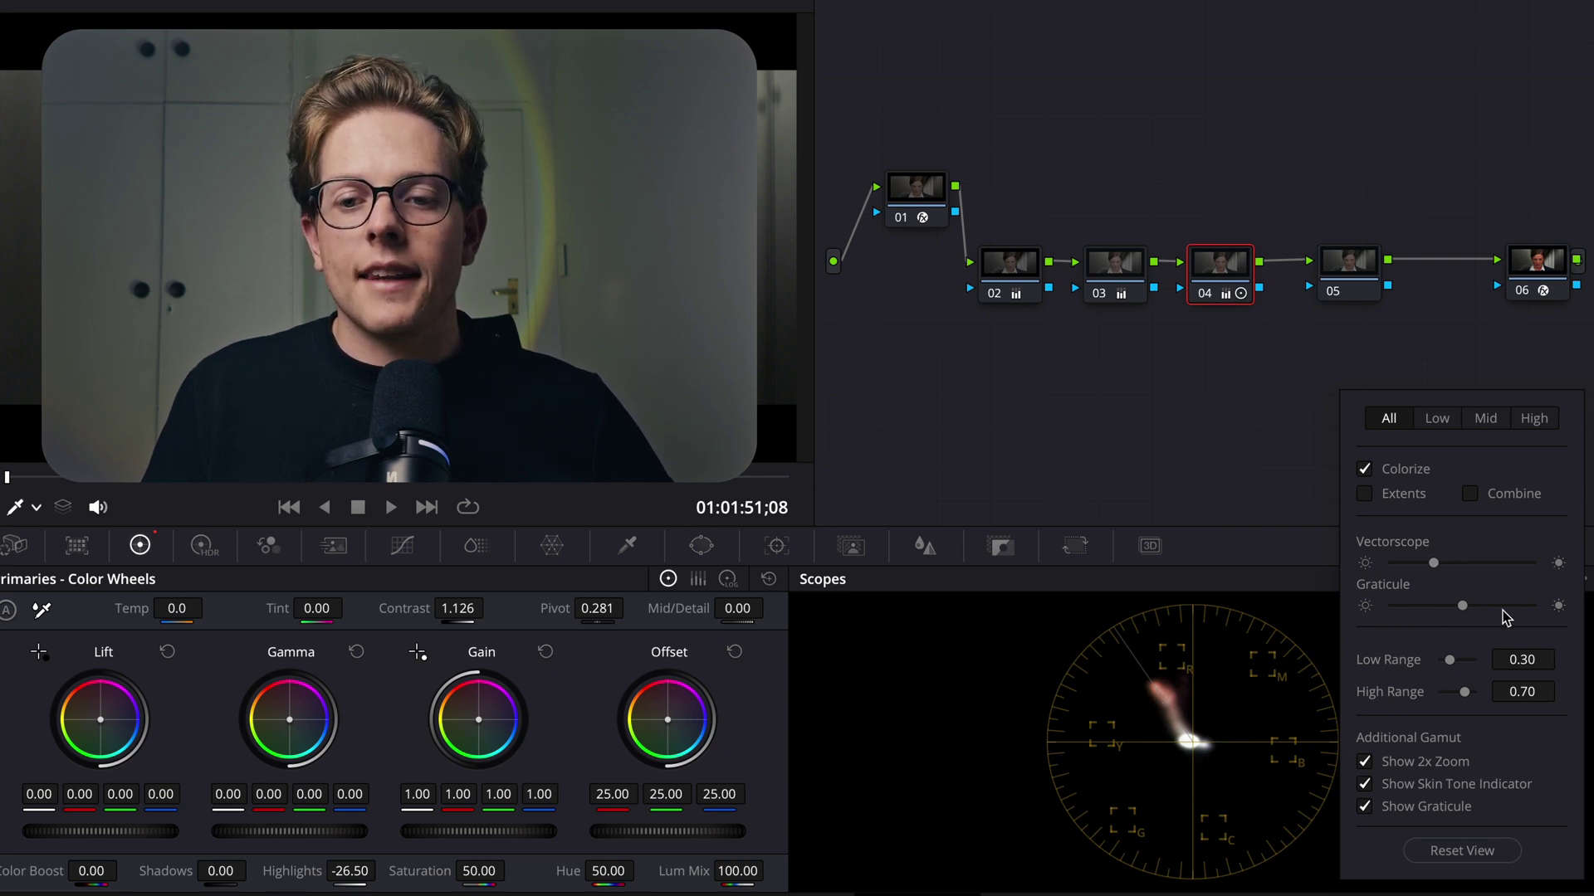
click(1465, 606)
mouse_move(1449, 662)
mouse_down()
mouse_move(1411, 655)
mouse_move(1521, 665)
mouse_move(1450, 666)
mouse_up()
click(1363, 761)
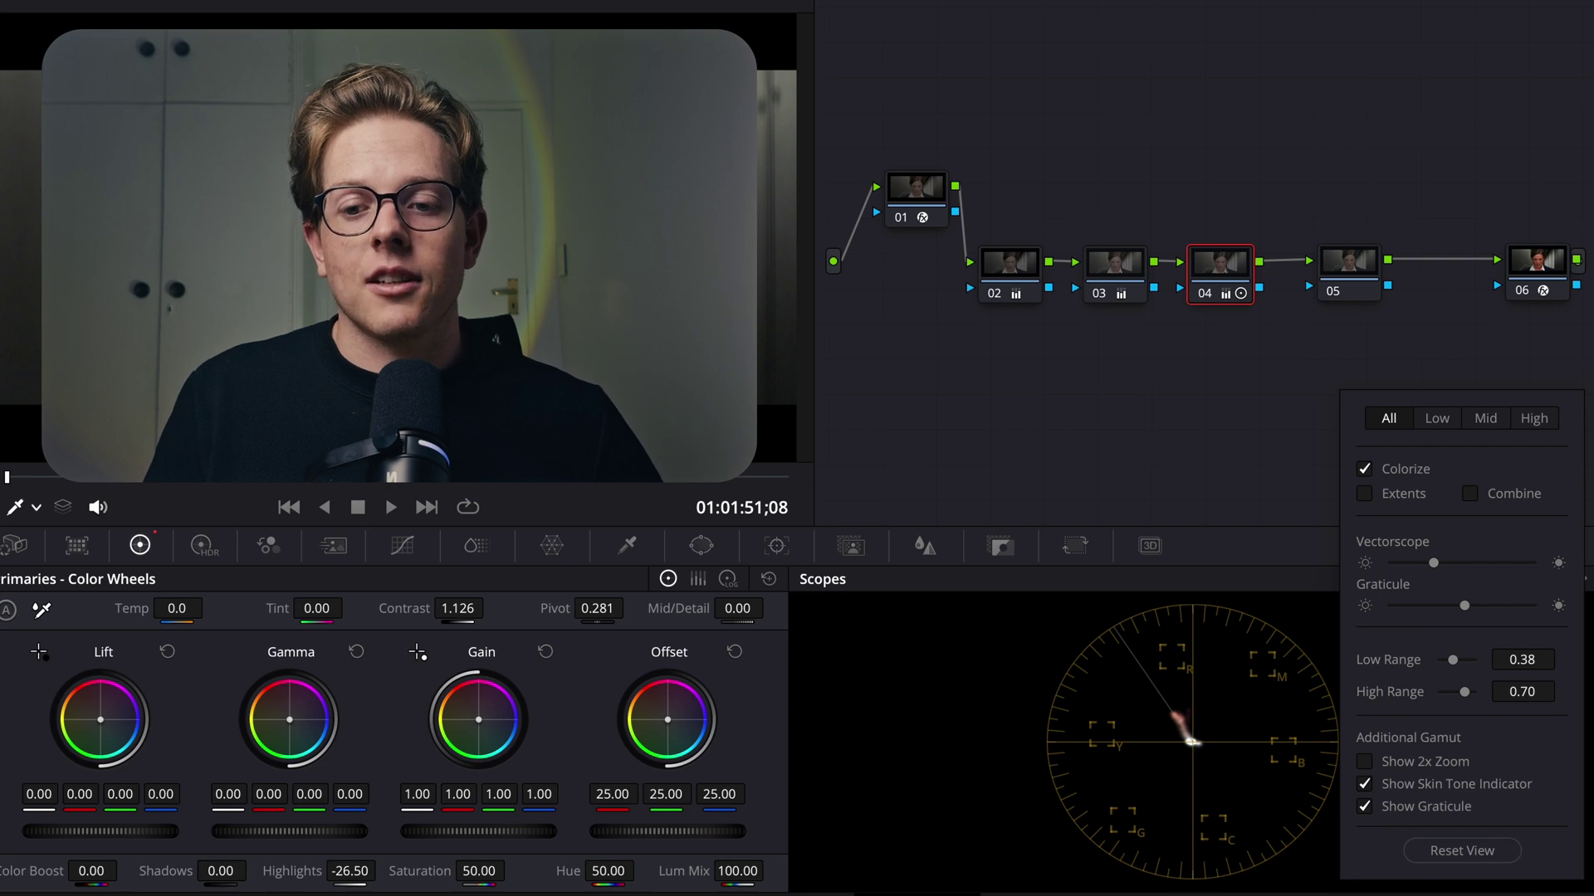
click(1133, 408)
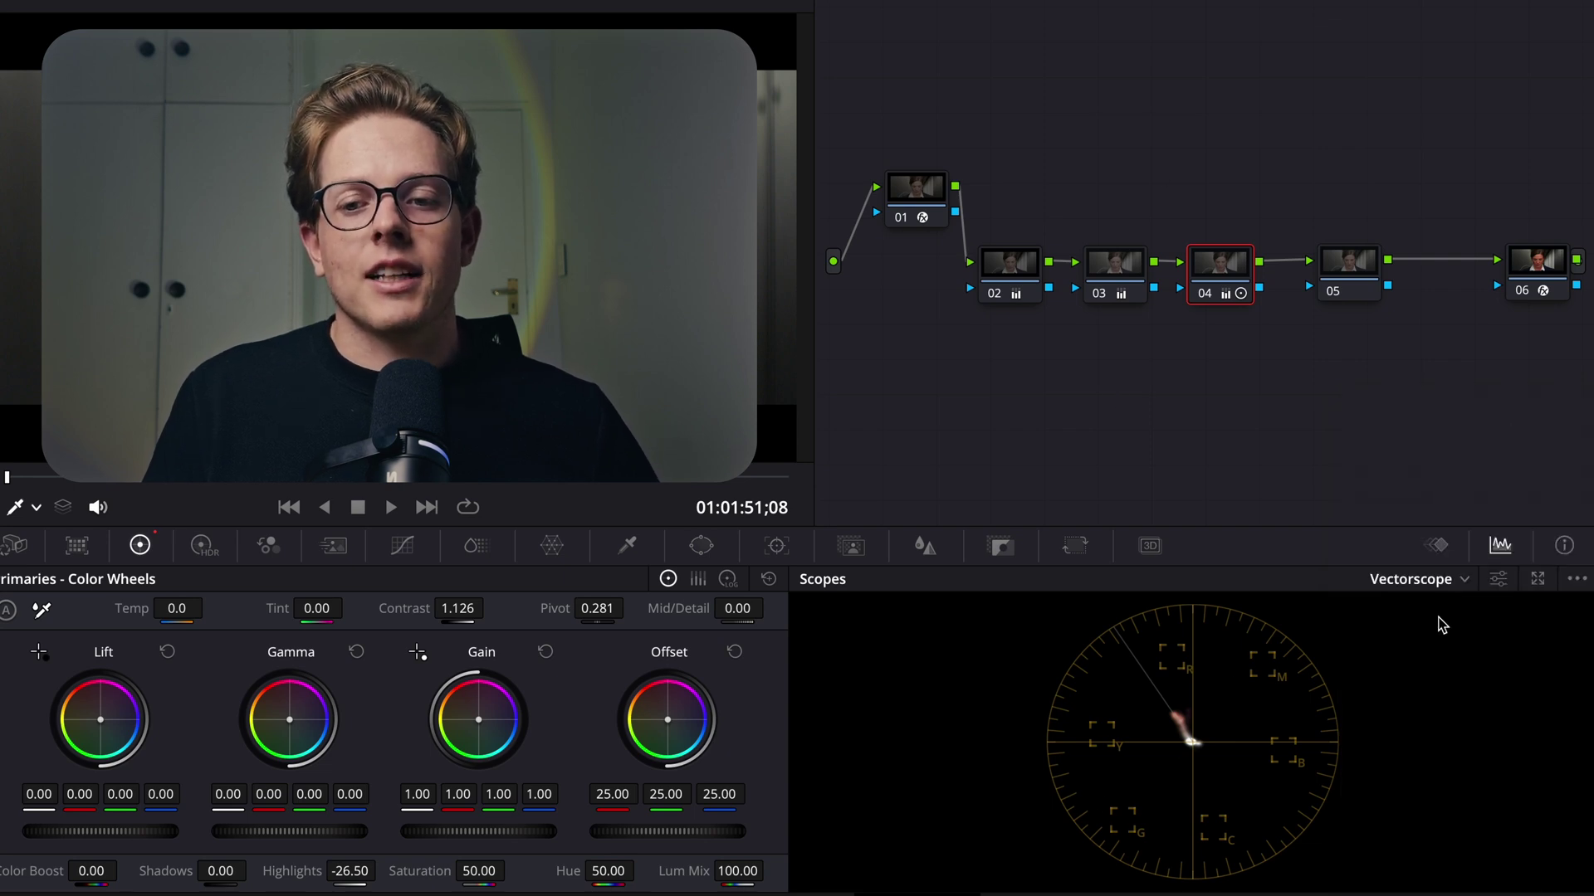
- Show the Vectorscope in an enlarged floating window and reposition that window
click(1537, 579)
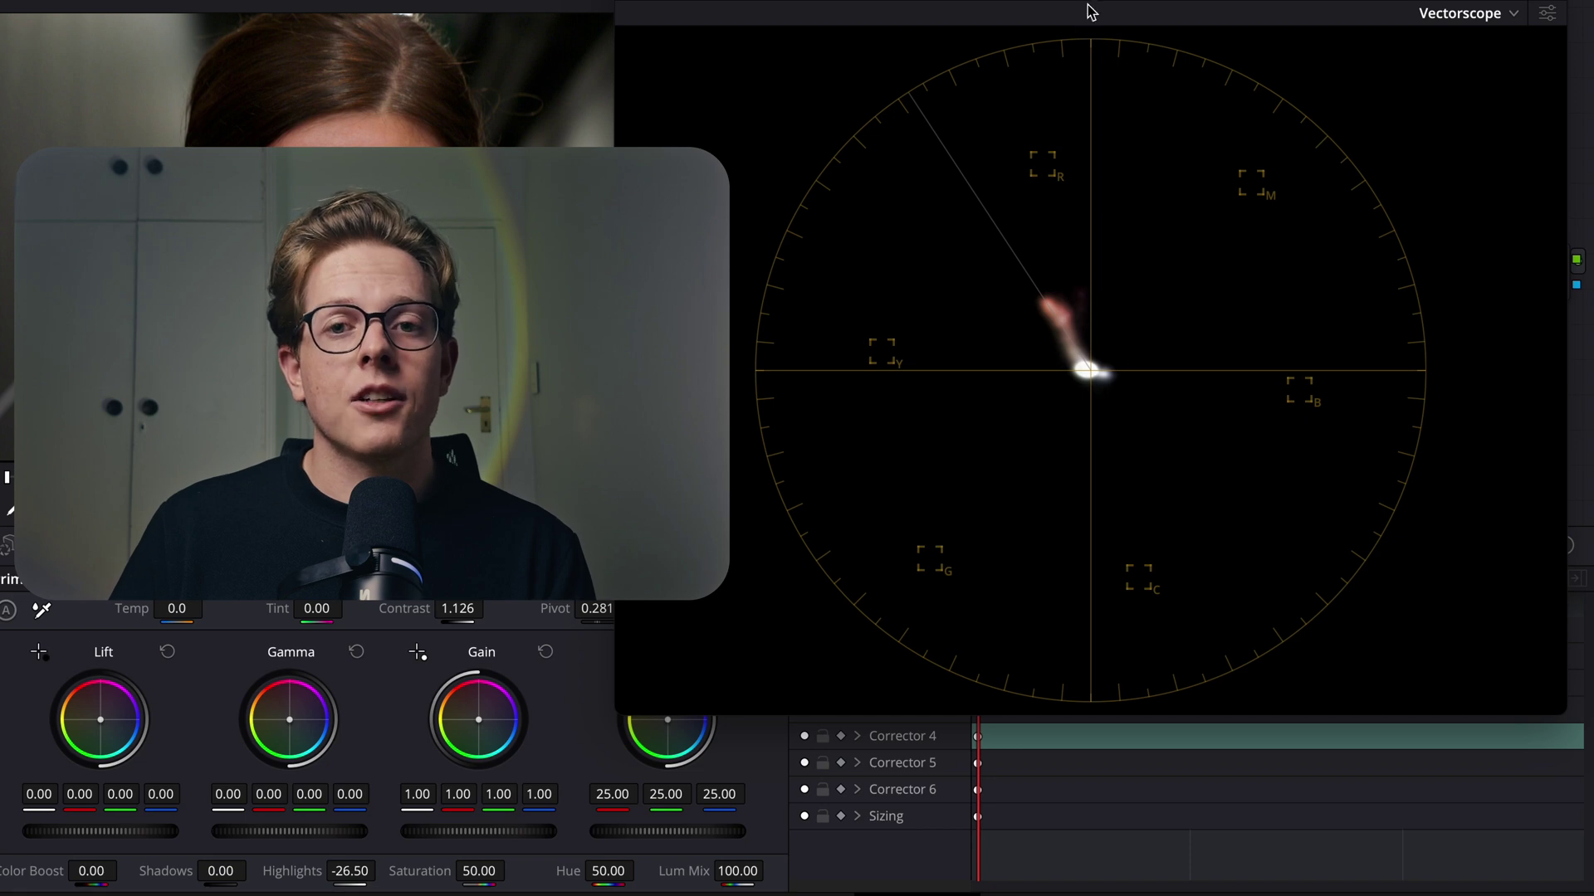
drag(1136, 2, 1089, 31)
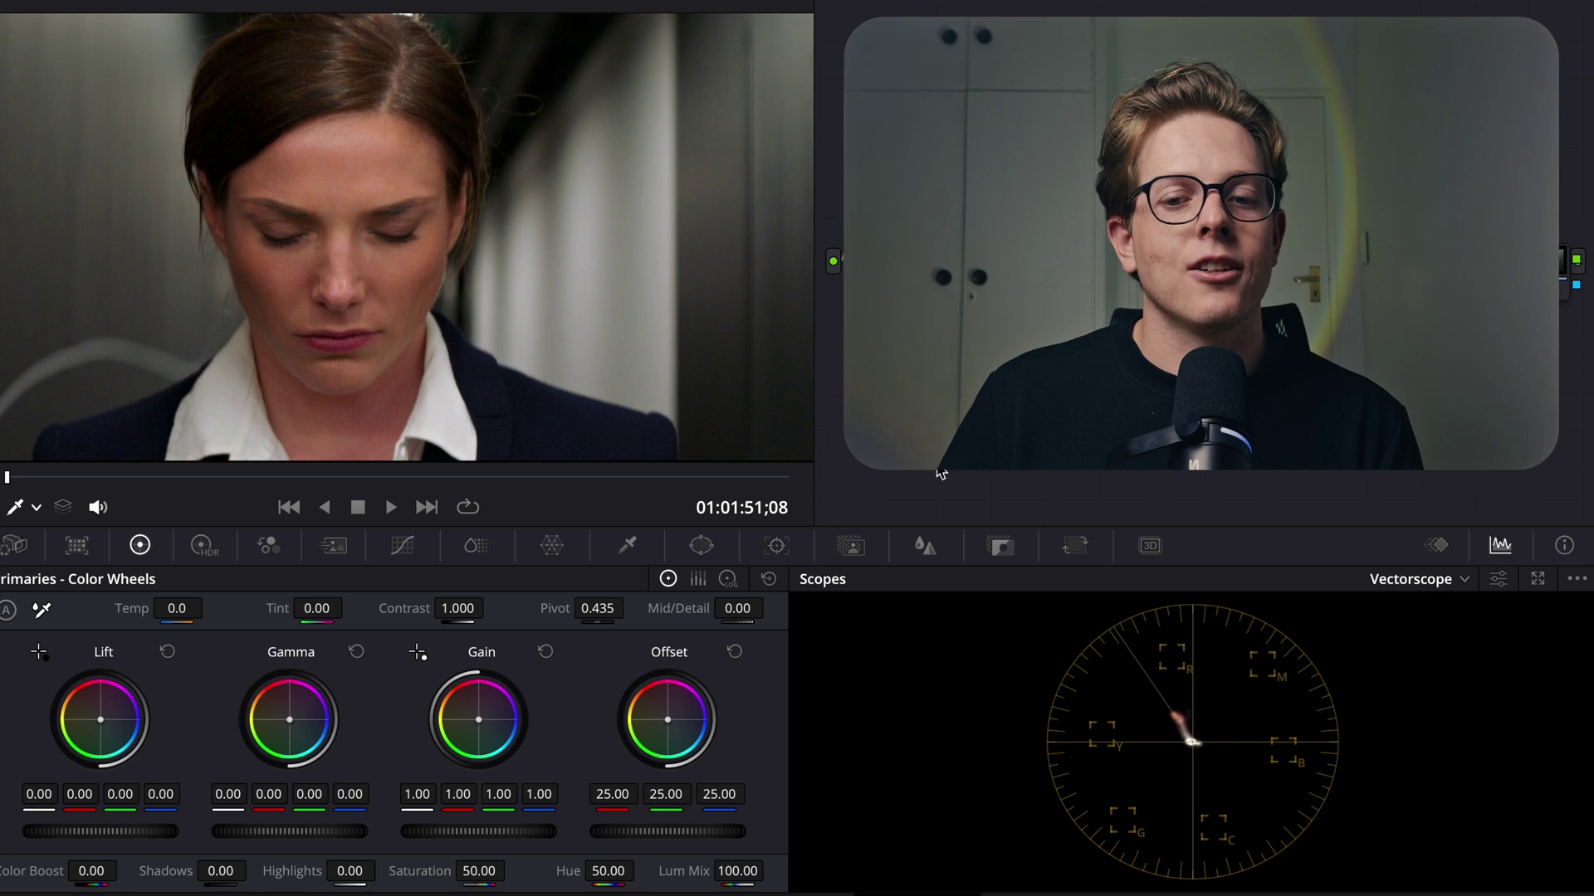
- On the Hue Vs Hue curve, sample the woman's skin, try a Hue Rotate of 29.60 and shift the blue hues
click(402, 545)
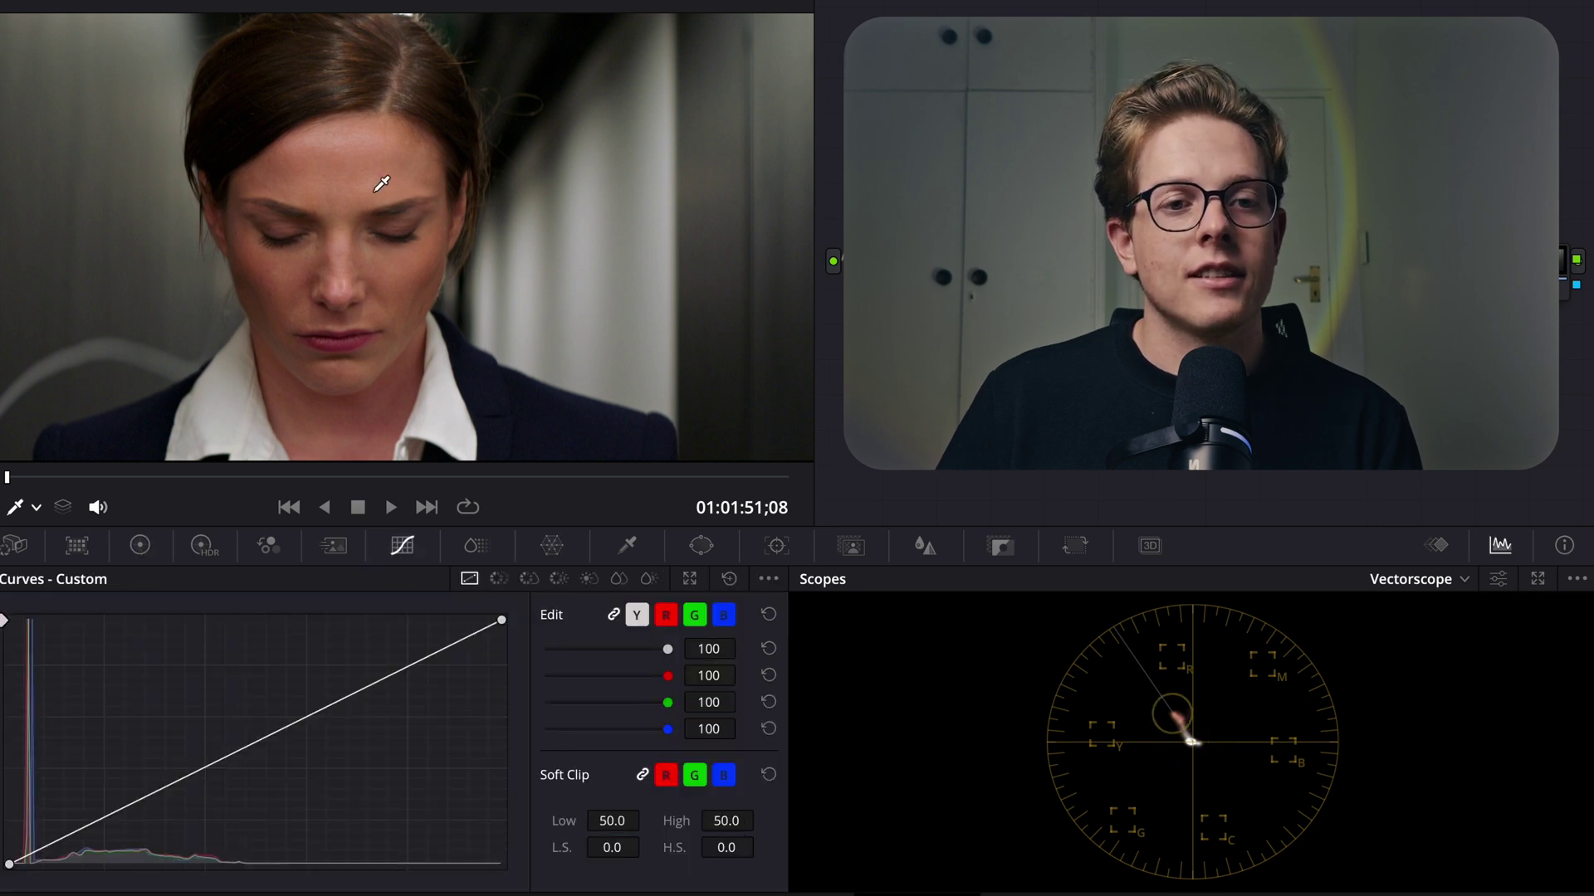
click(498, 578)
click(381, 244)
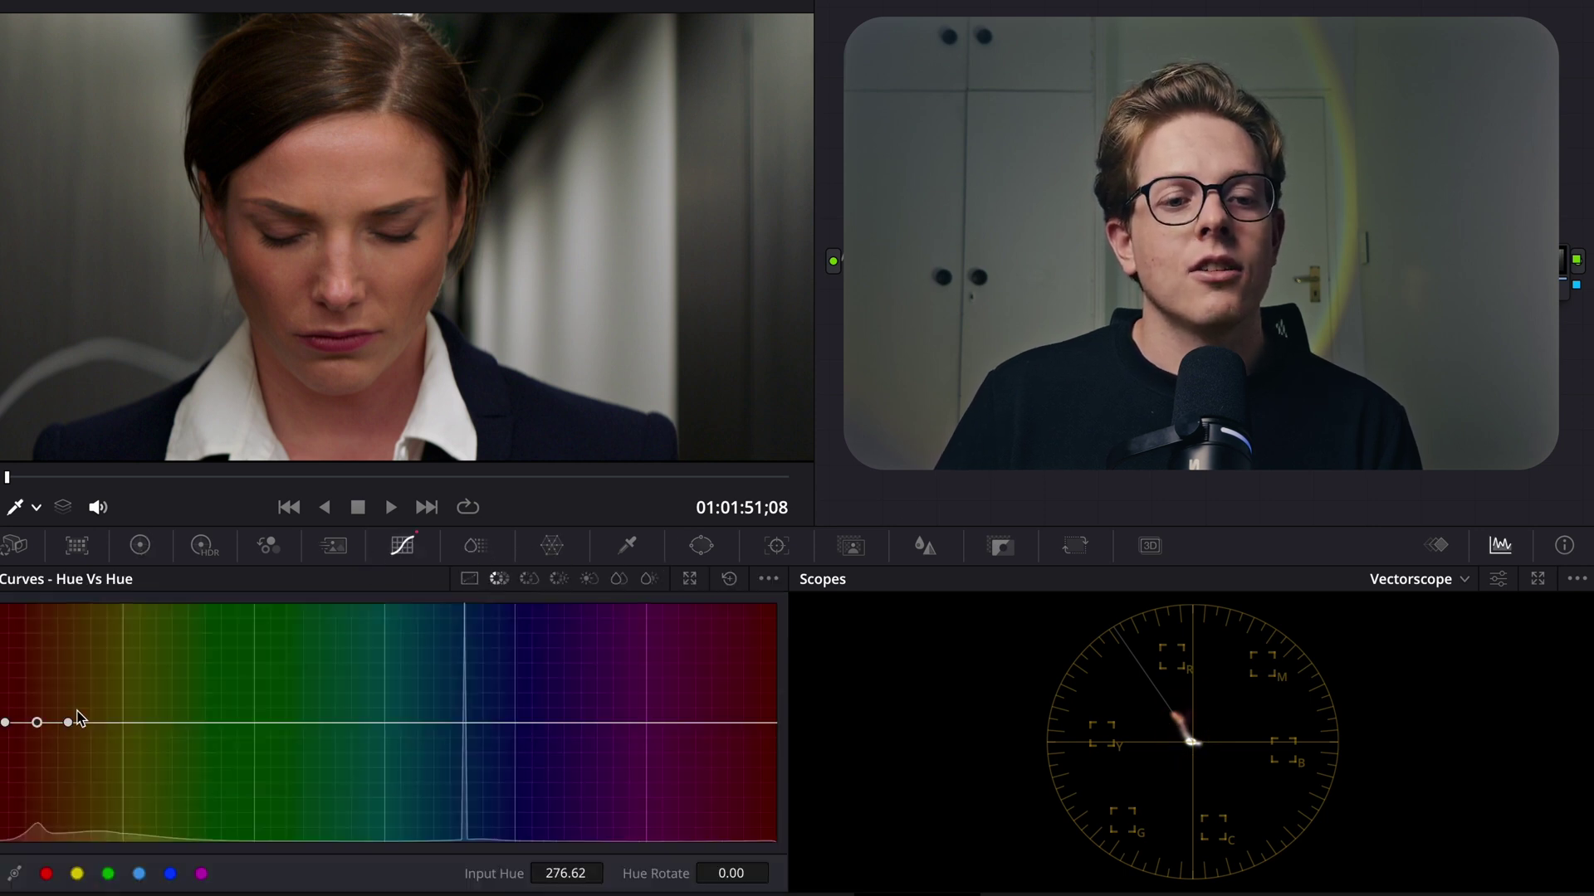
drag(30, 722, 31, 704)
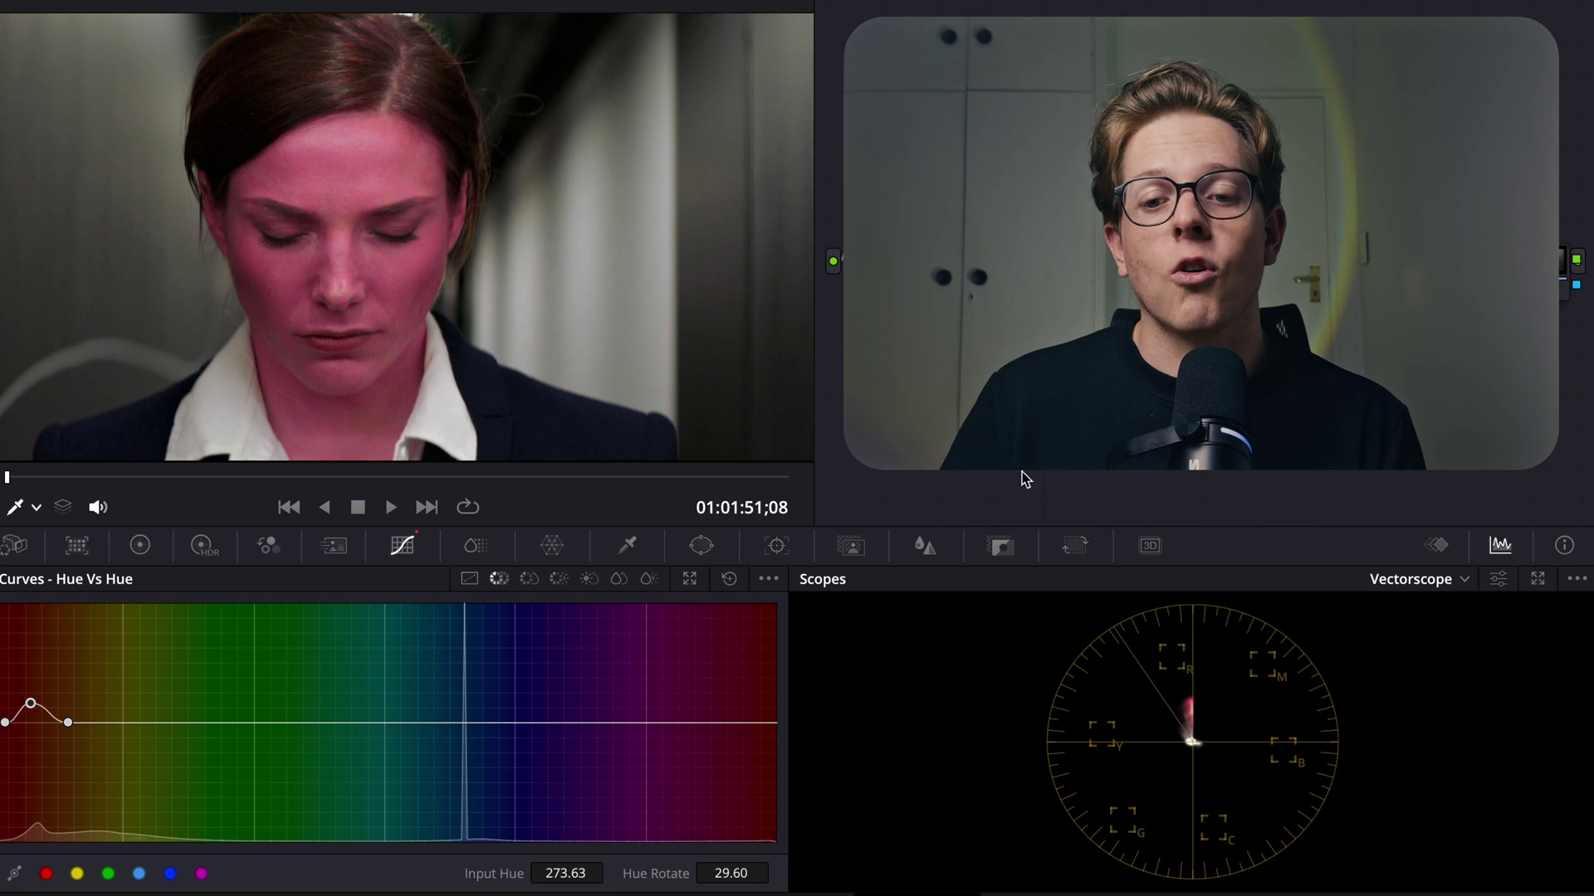
drag(461, 722, 463, 706)
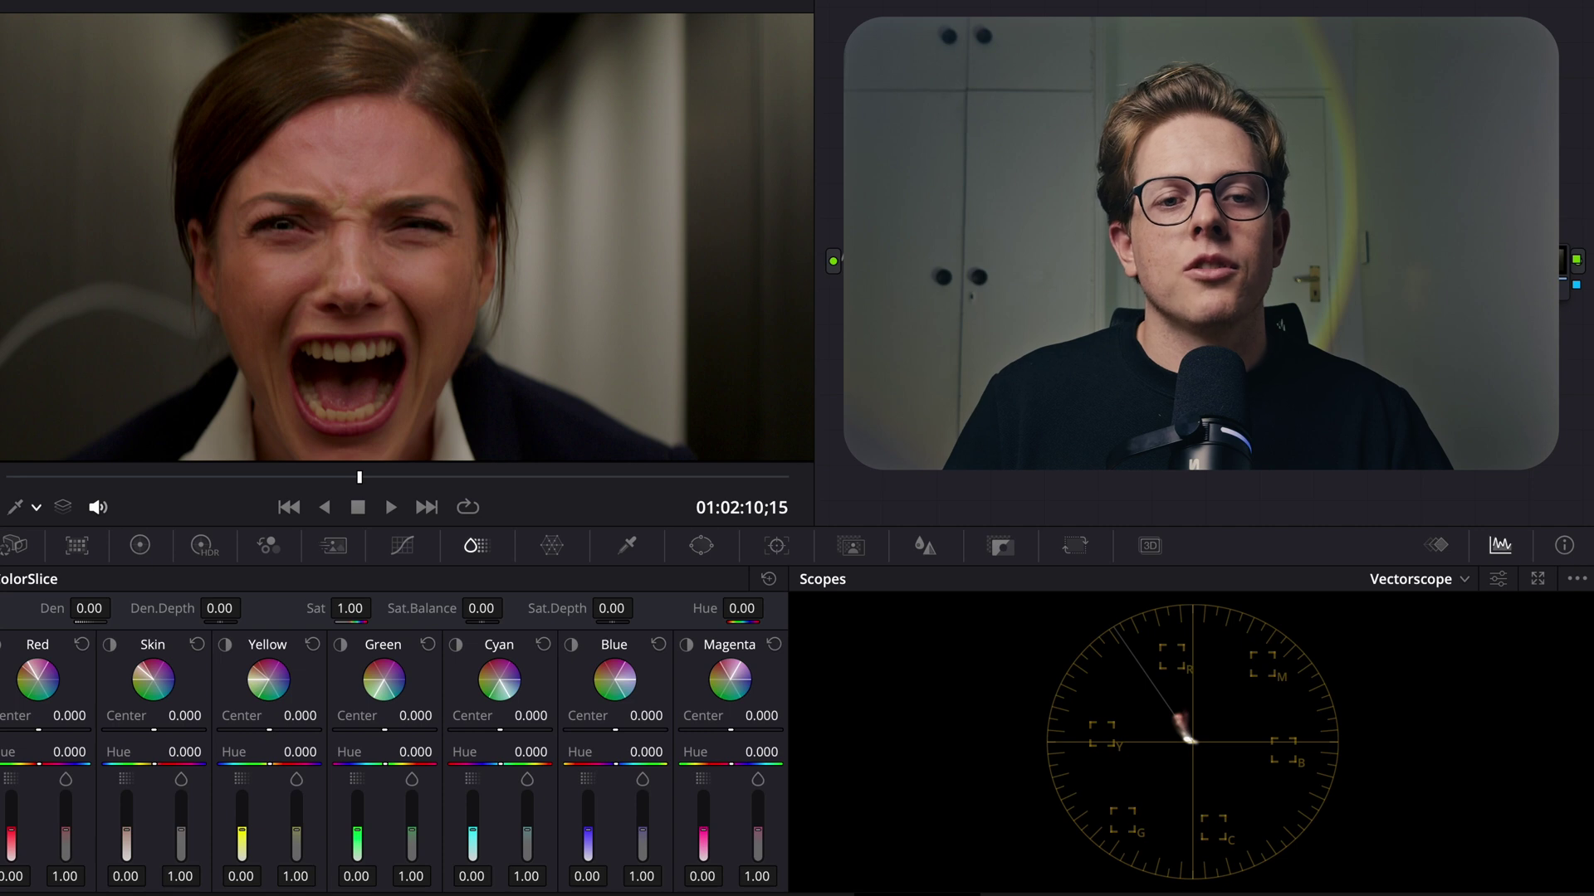
- Turn on Show 2x Zoom for the Vectorscope and nudge the HDR Global wheel's X balance to -0.00
click(1498, 579)
click(1444, 767)
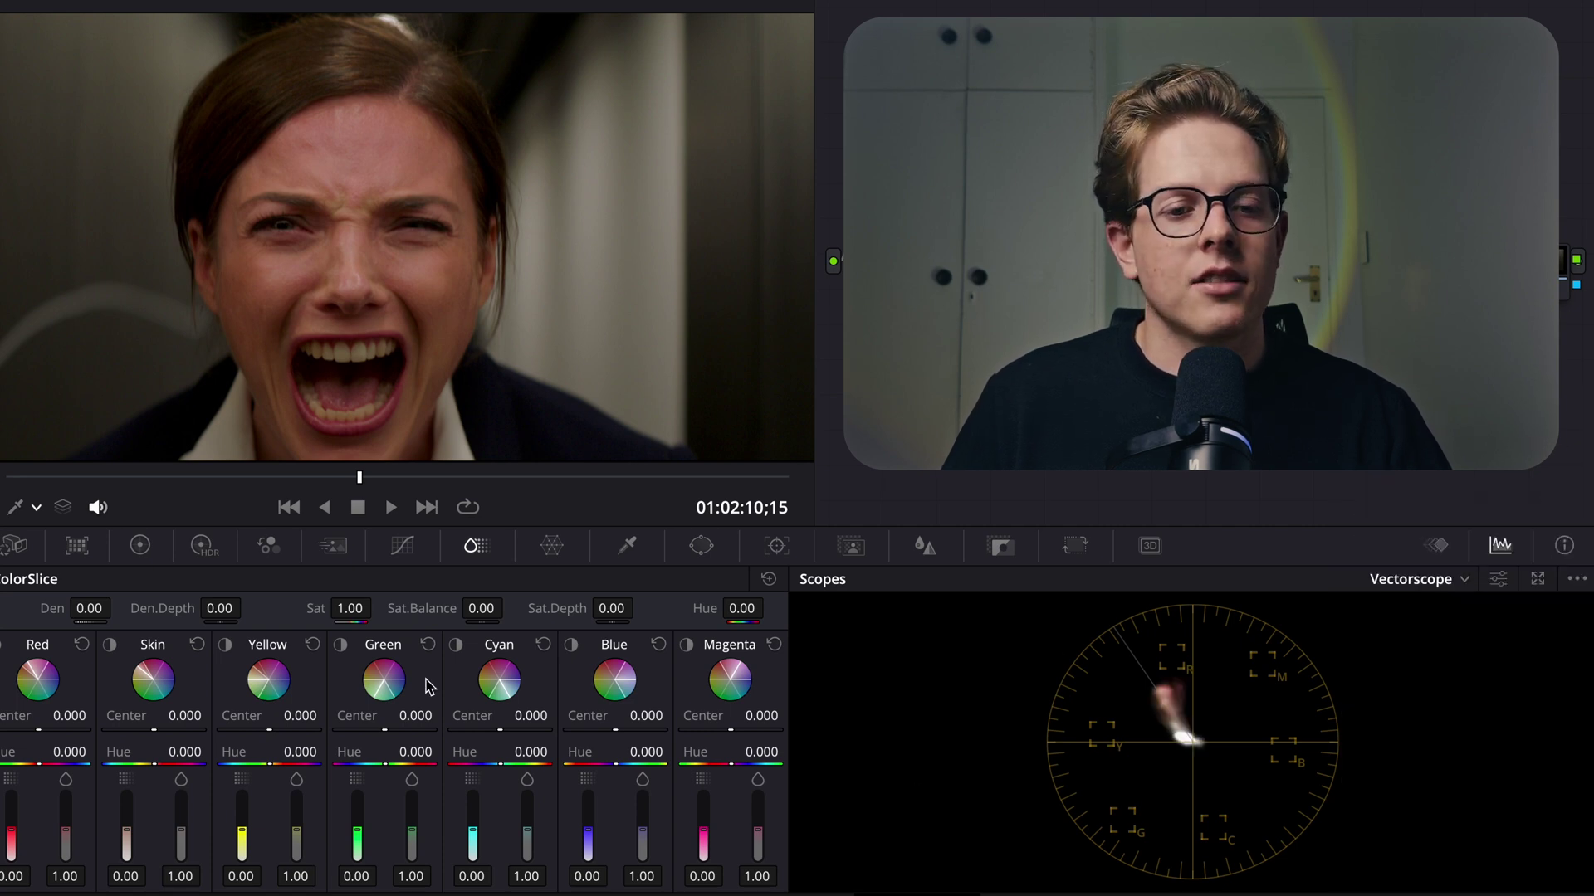
click(202, 545)
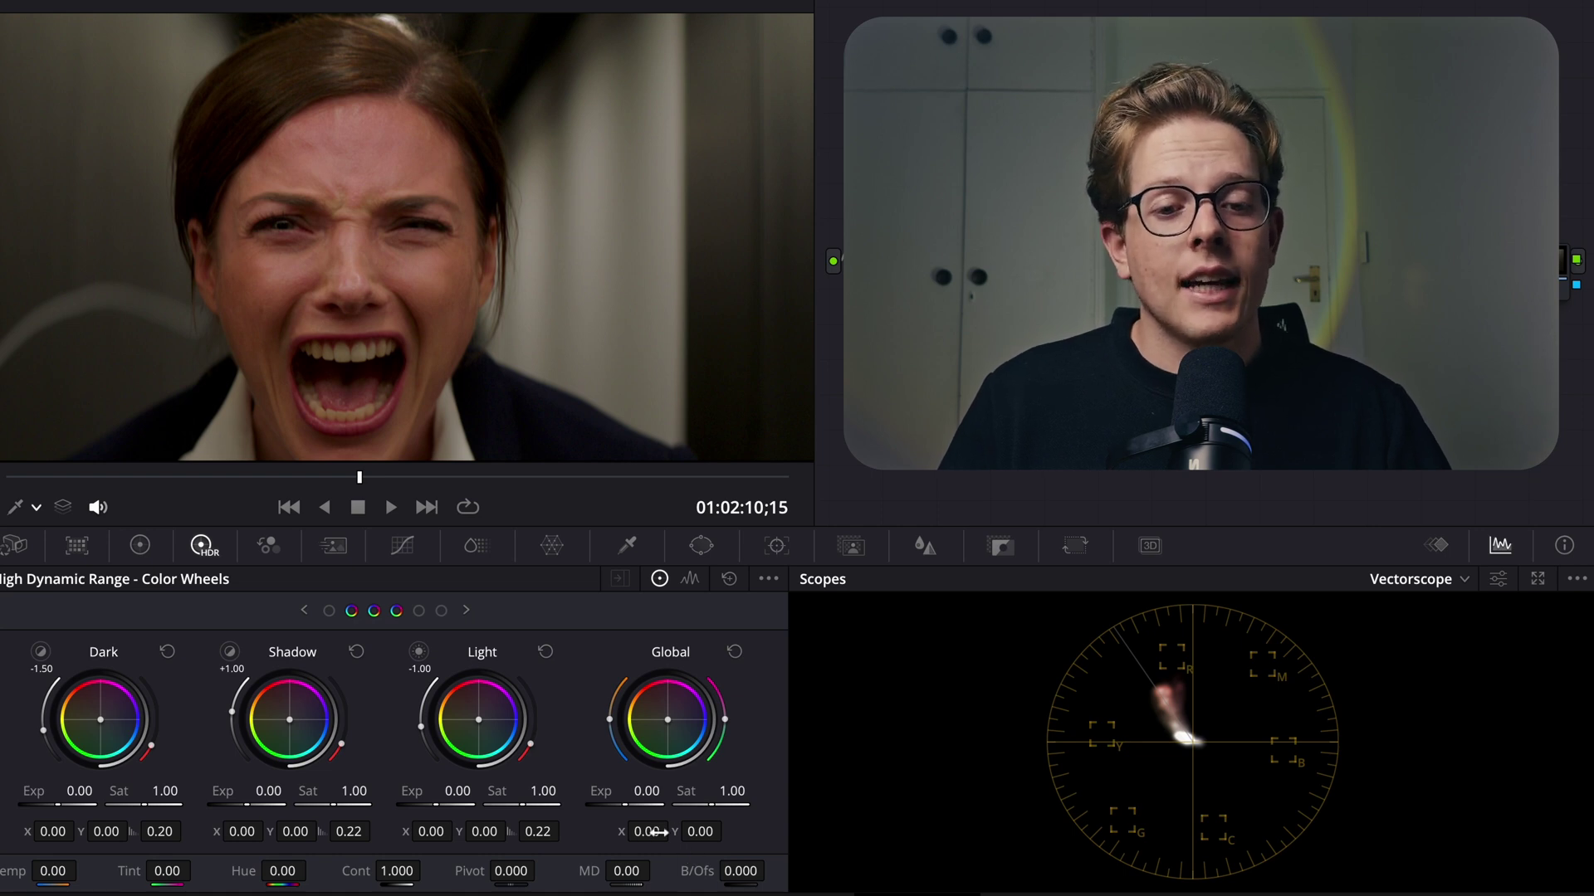
drag(656, 832, 642, 831)
- Set the viewer's on-screen control to Qualifier and move the playhead to 01:01:51;14
click(36, 507)
click(62, 585)
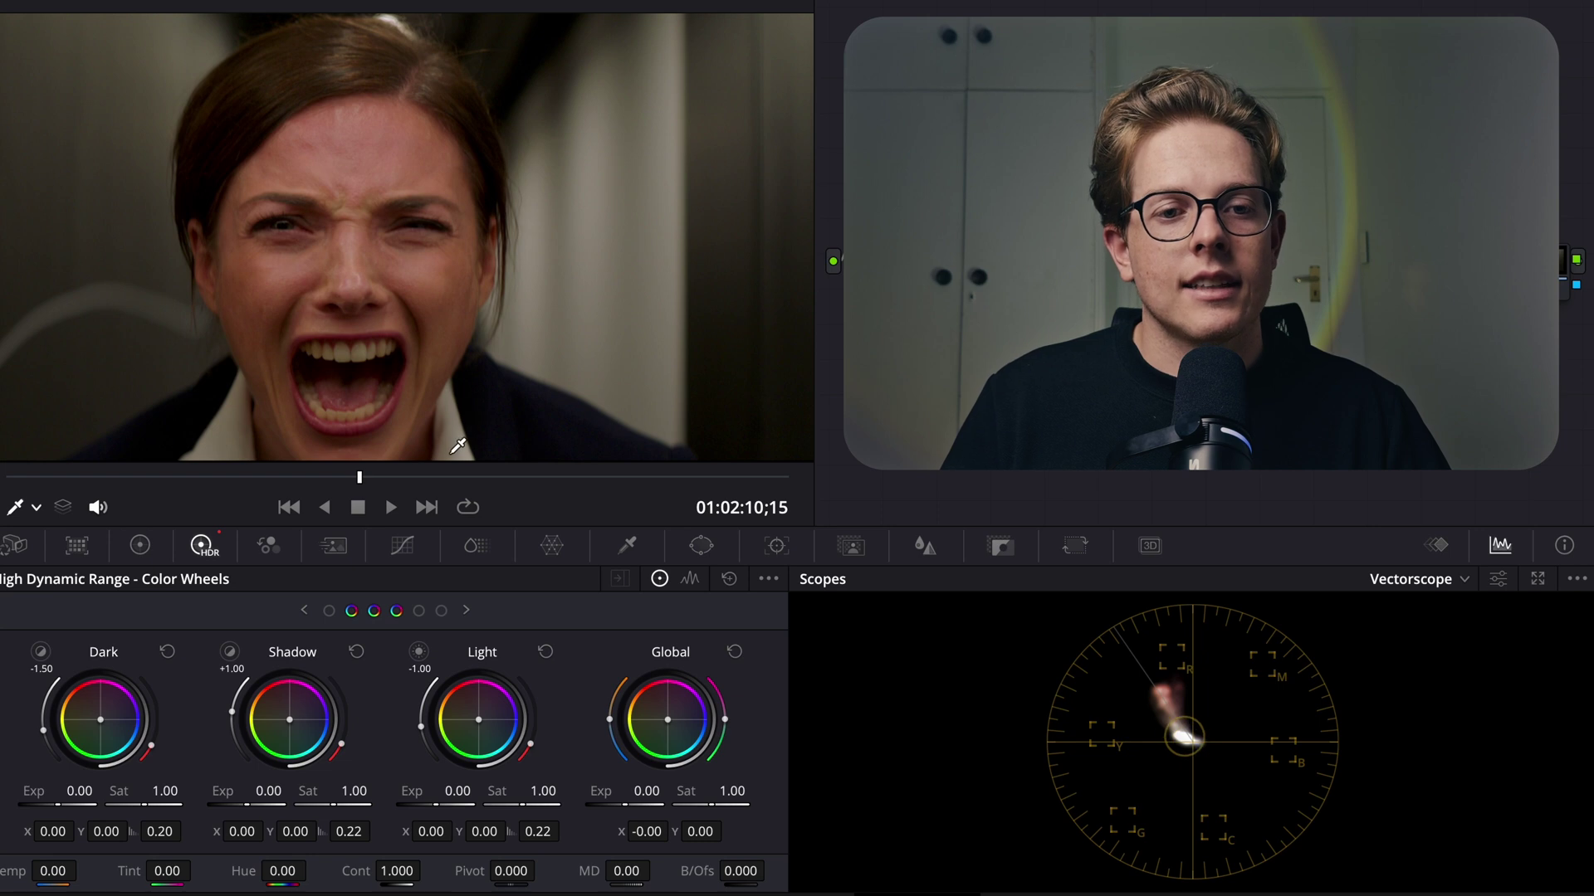
drag(83, 477, 10, 477)
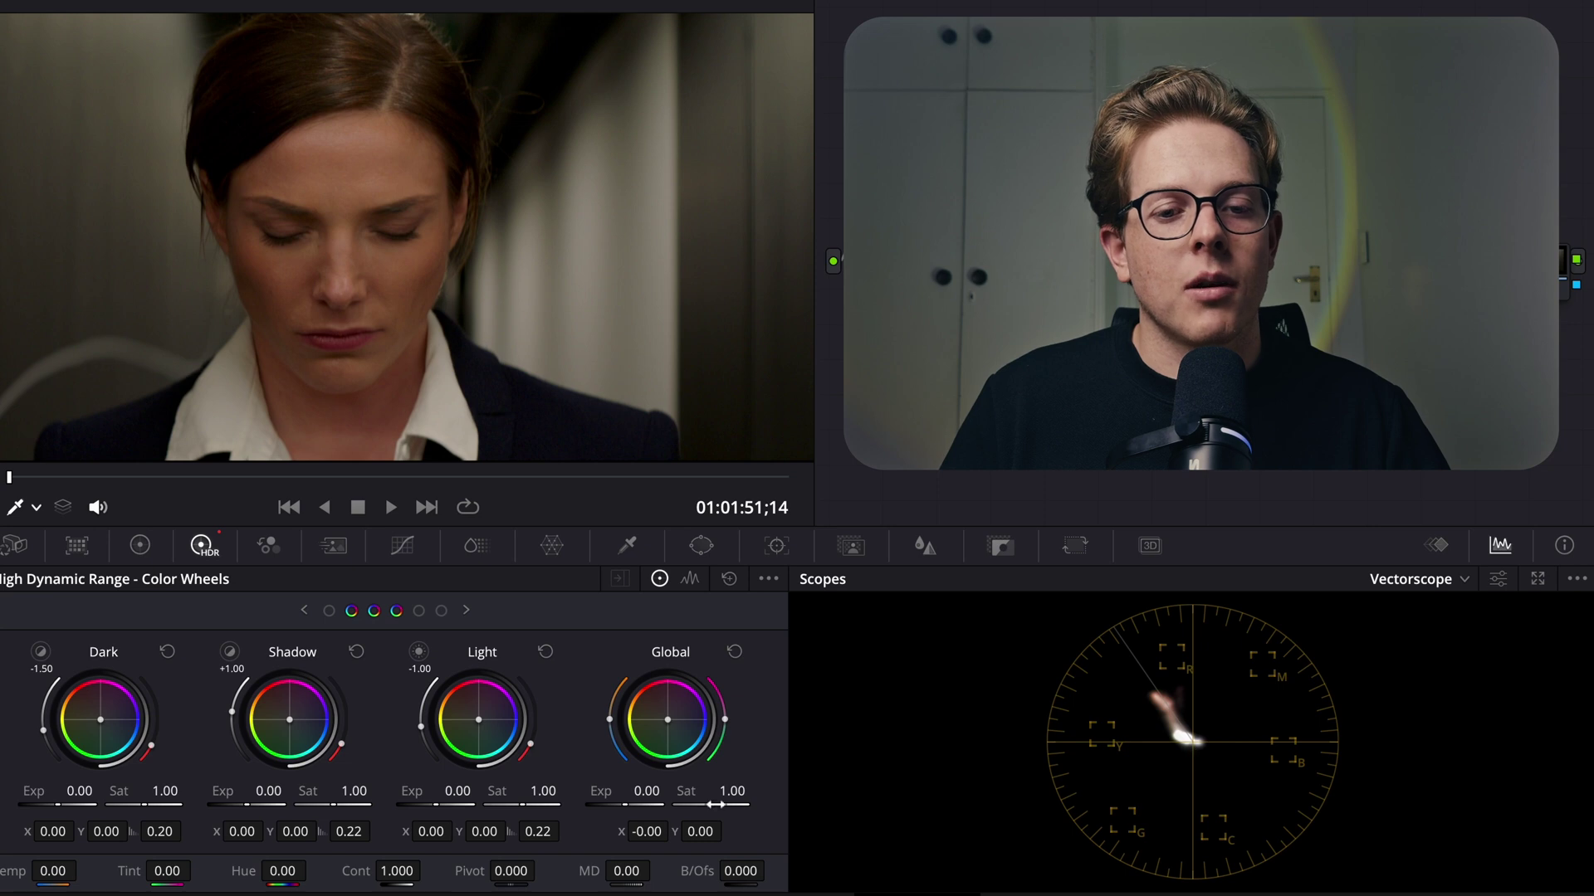
- Shift the HDR Global wheel's X balance to 0.01 to cool the shot, and fine-tune it slightly lower
drag(671, 836, 702, 836)
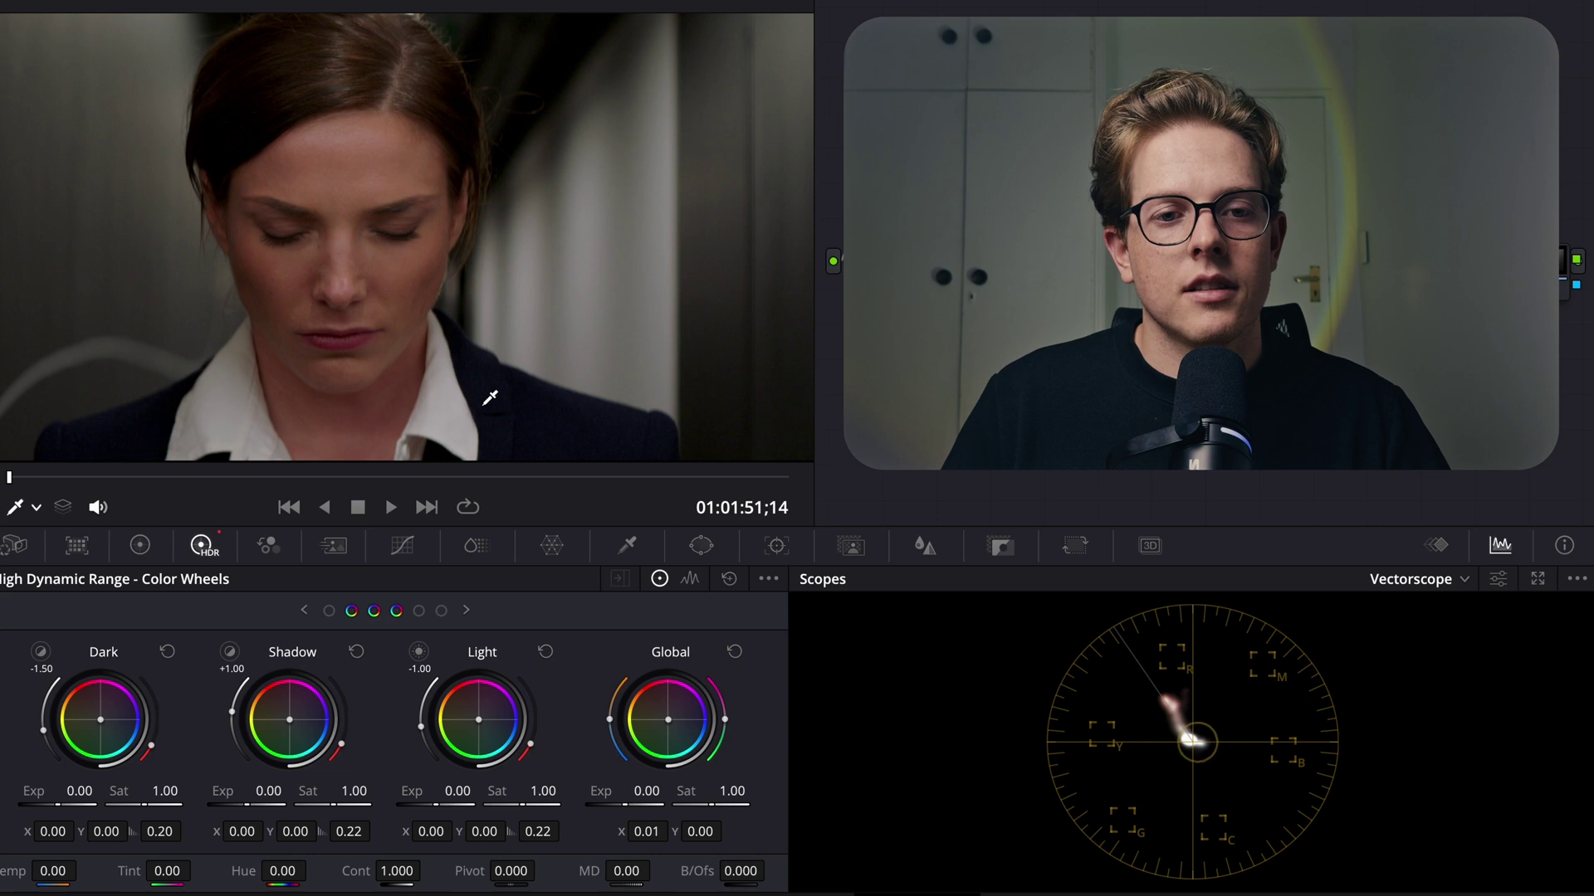
drag(704, 831, 665, 832)
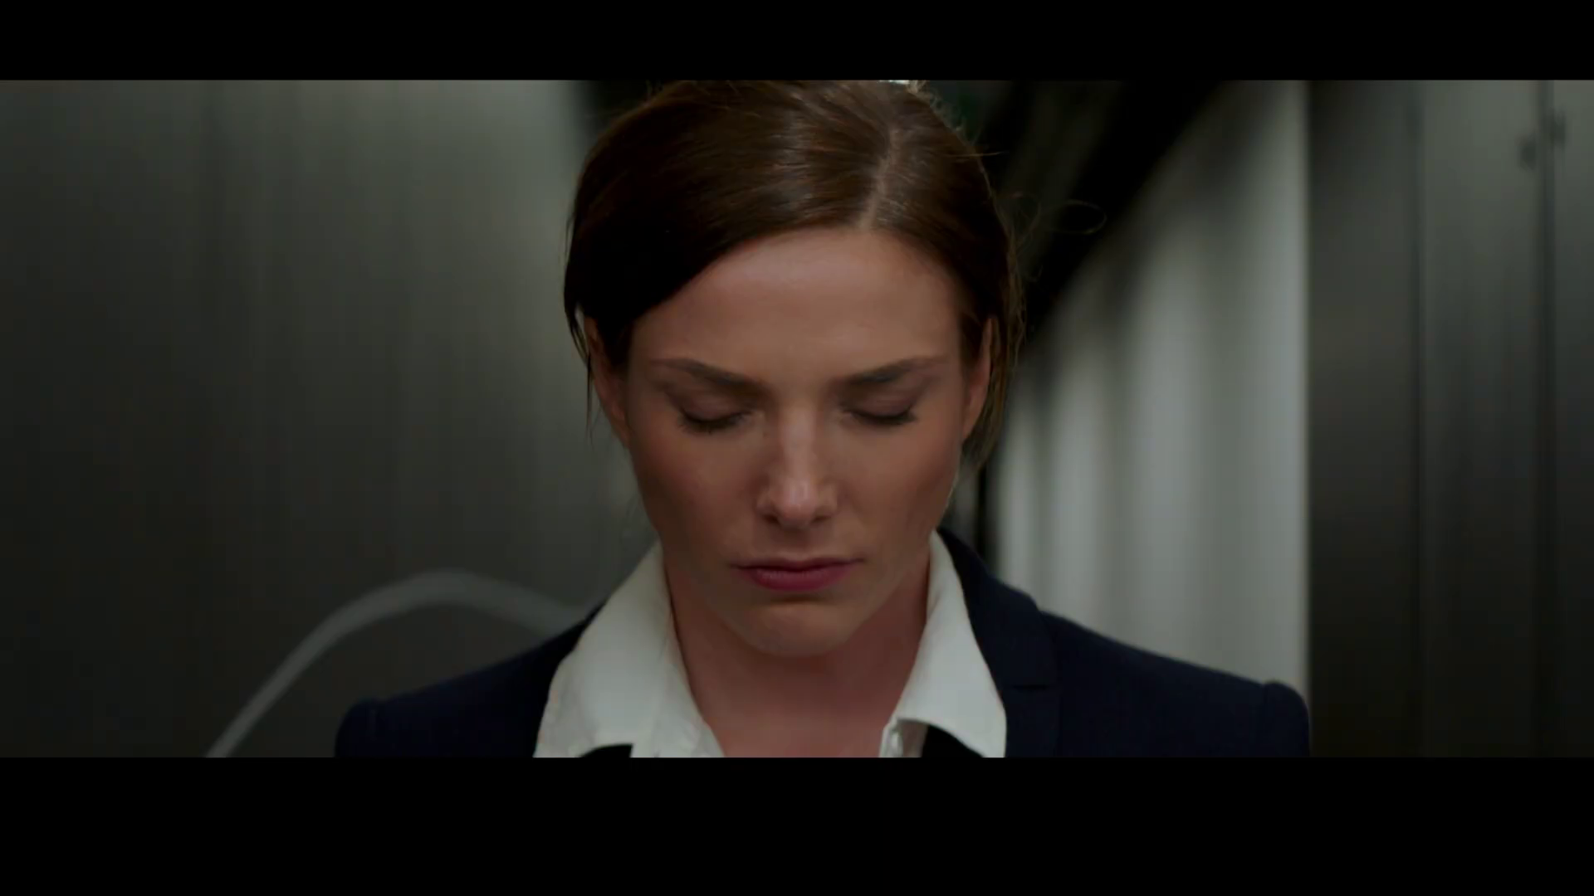
mouse_move(585, 844)
mouse_down()
mouse_move(612, 845)
mouse_move(557, 844)
mouse_up()
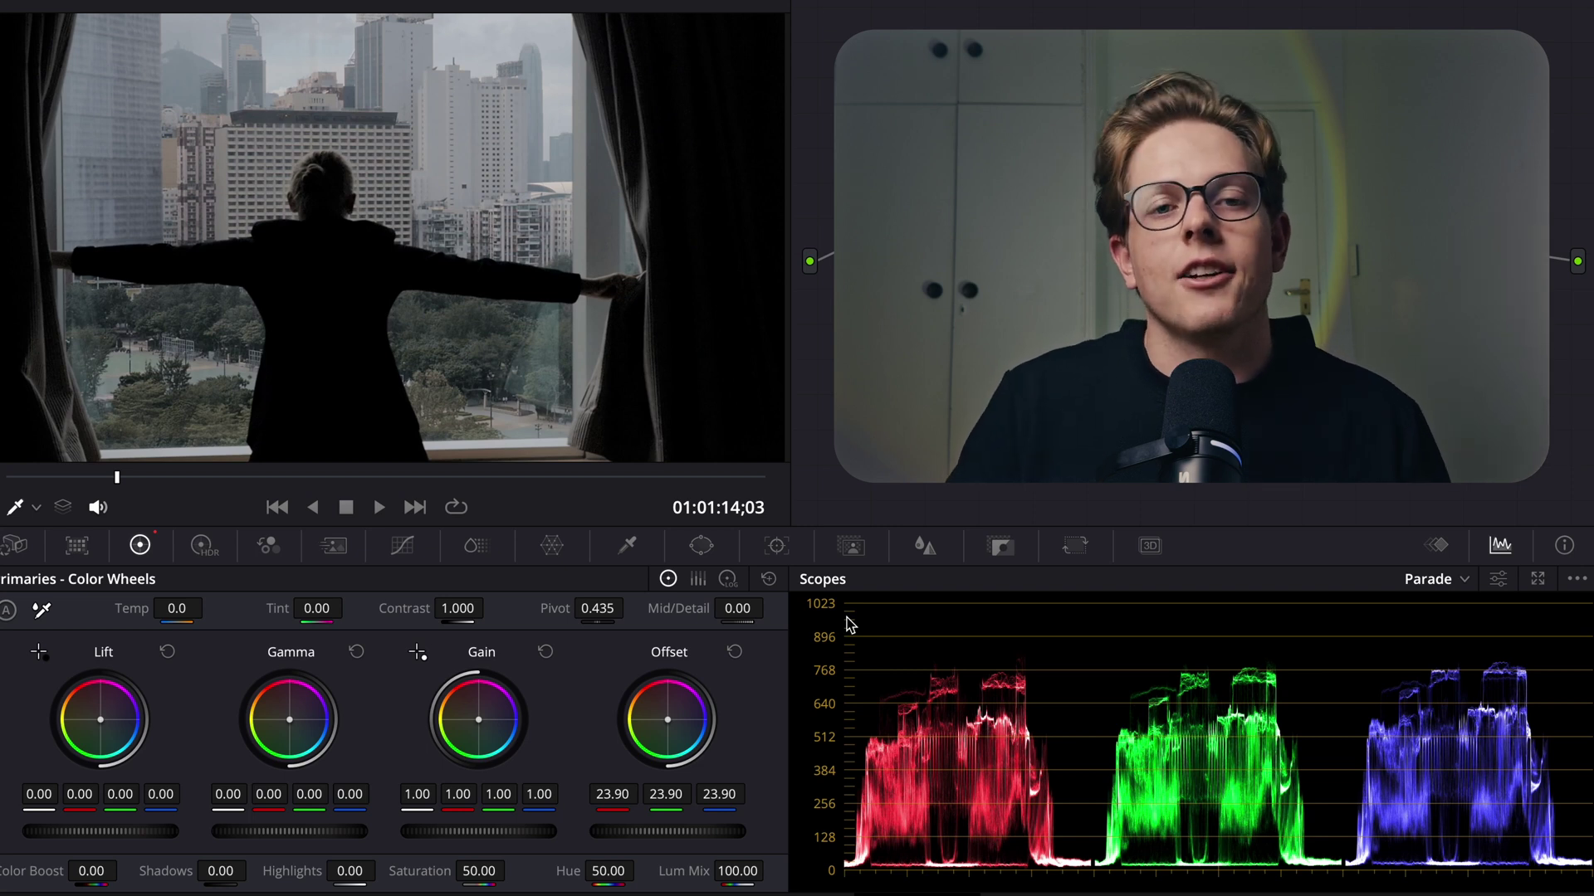
- On the window shot, try a Gain of 1.61 and 1.33, and reset the Primaries adjustments
drag(469, 831, 495, 830)
drag(716, 829, 1029, 868)
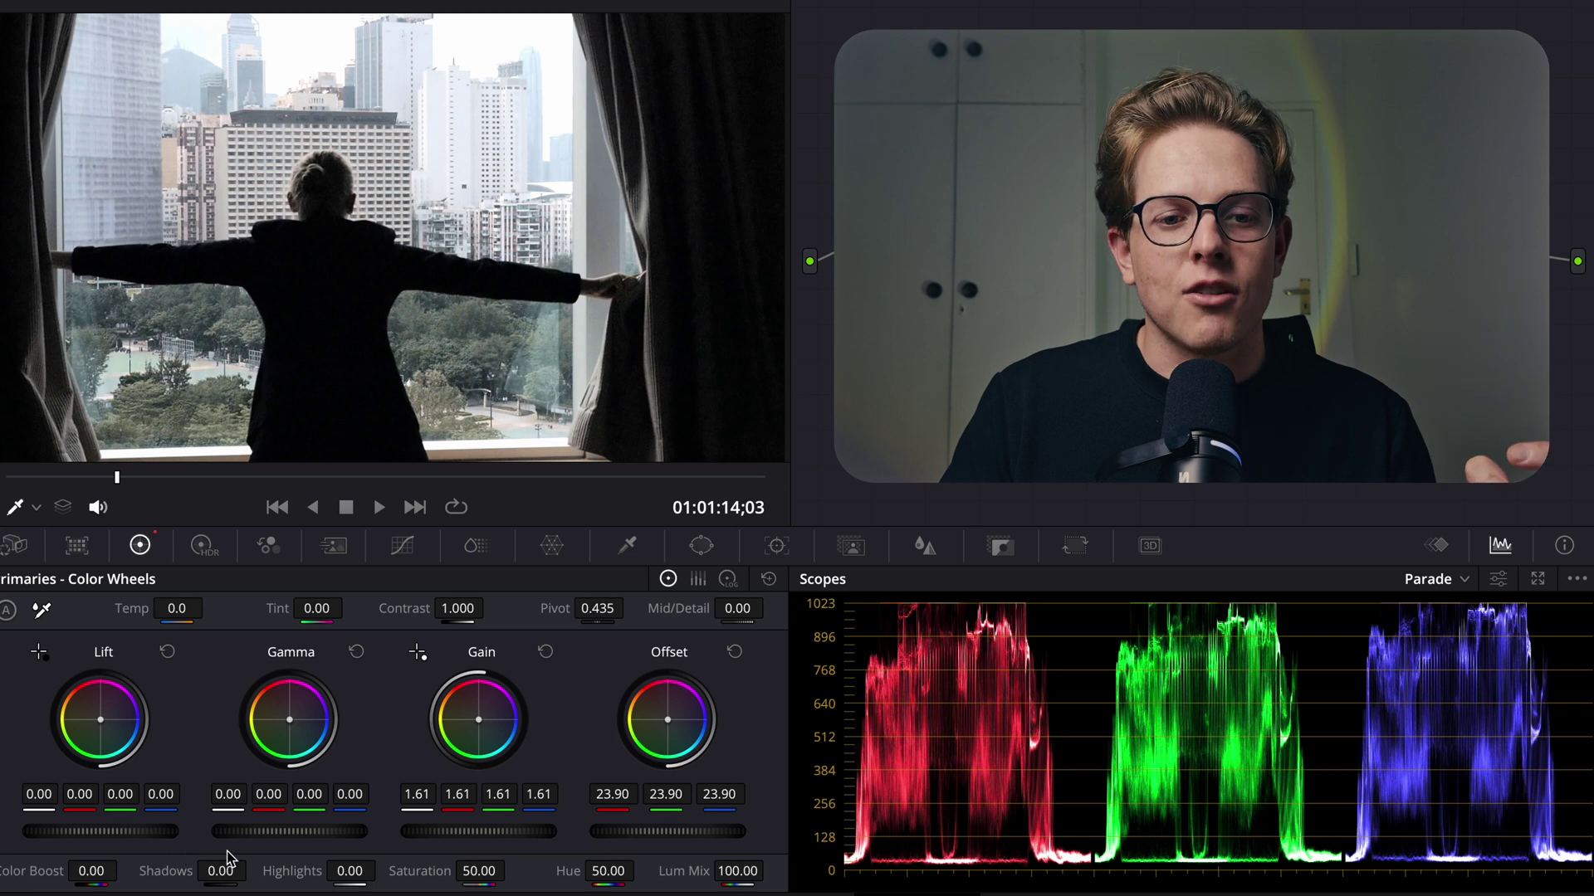
drag(388, 837, 100, 817)
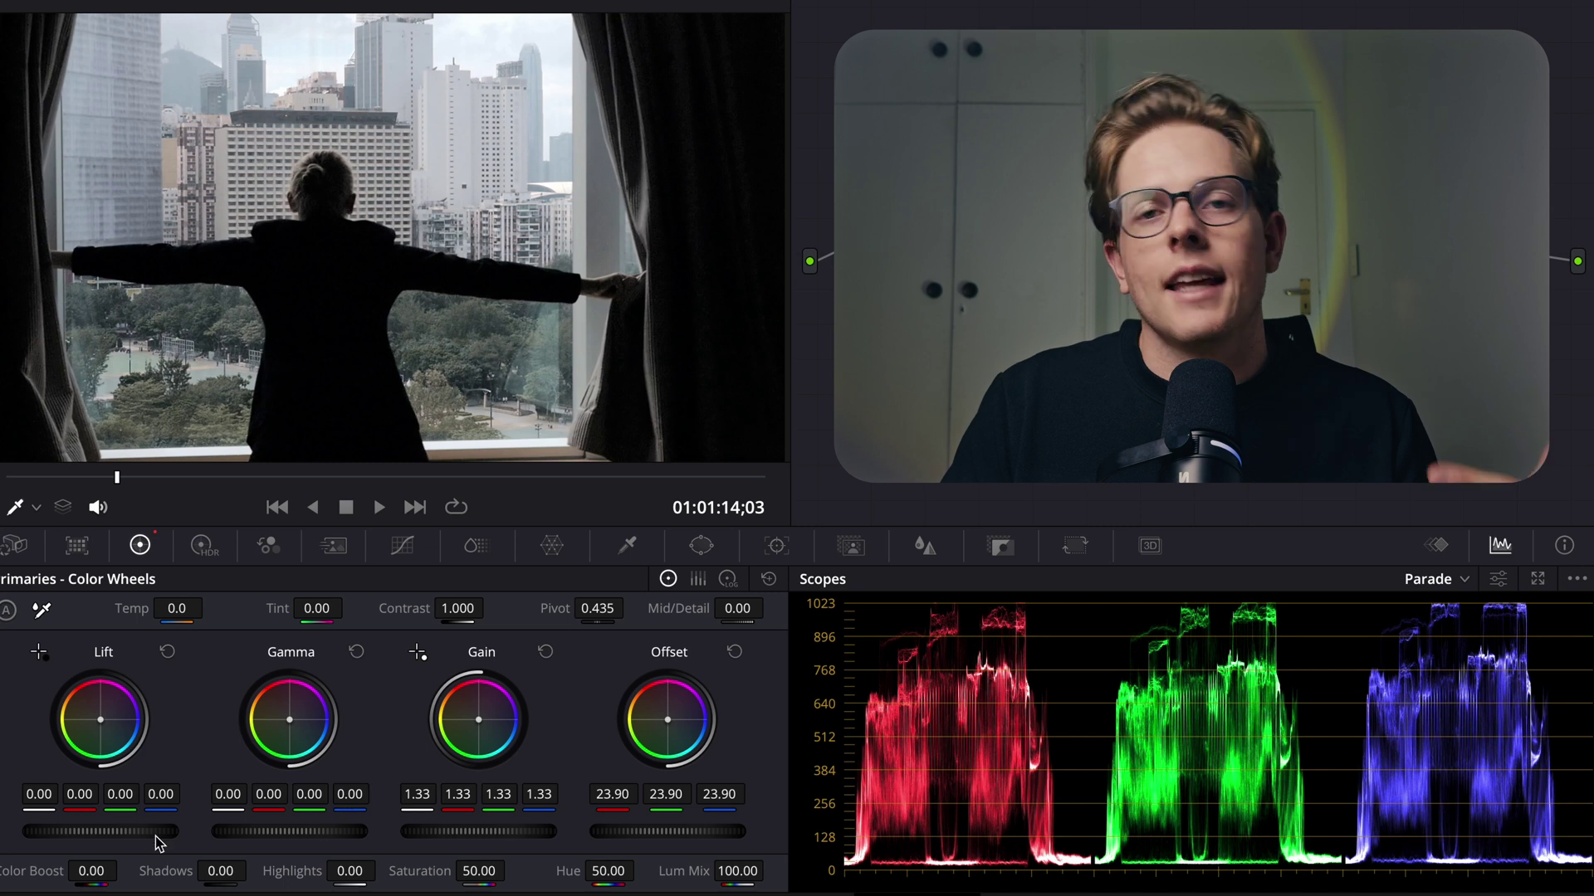
click(768, 578)
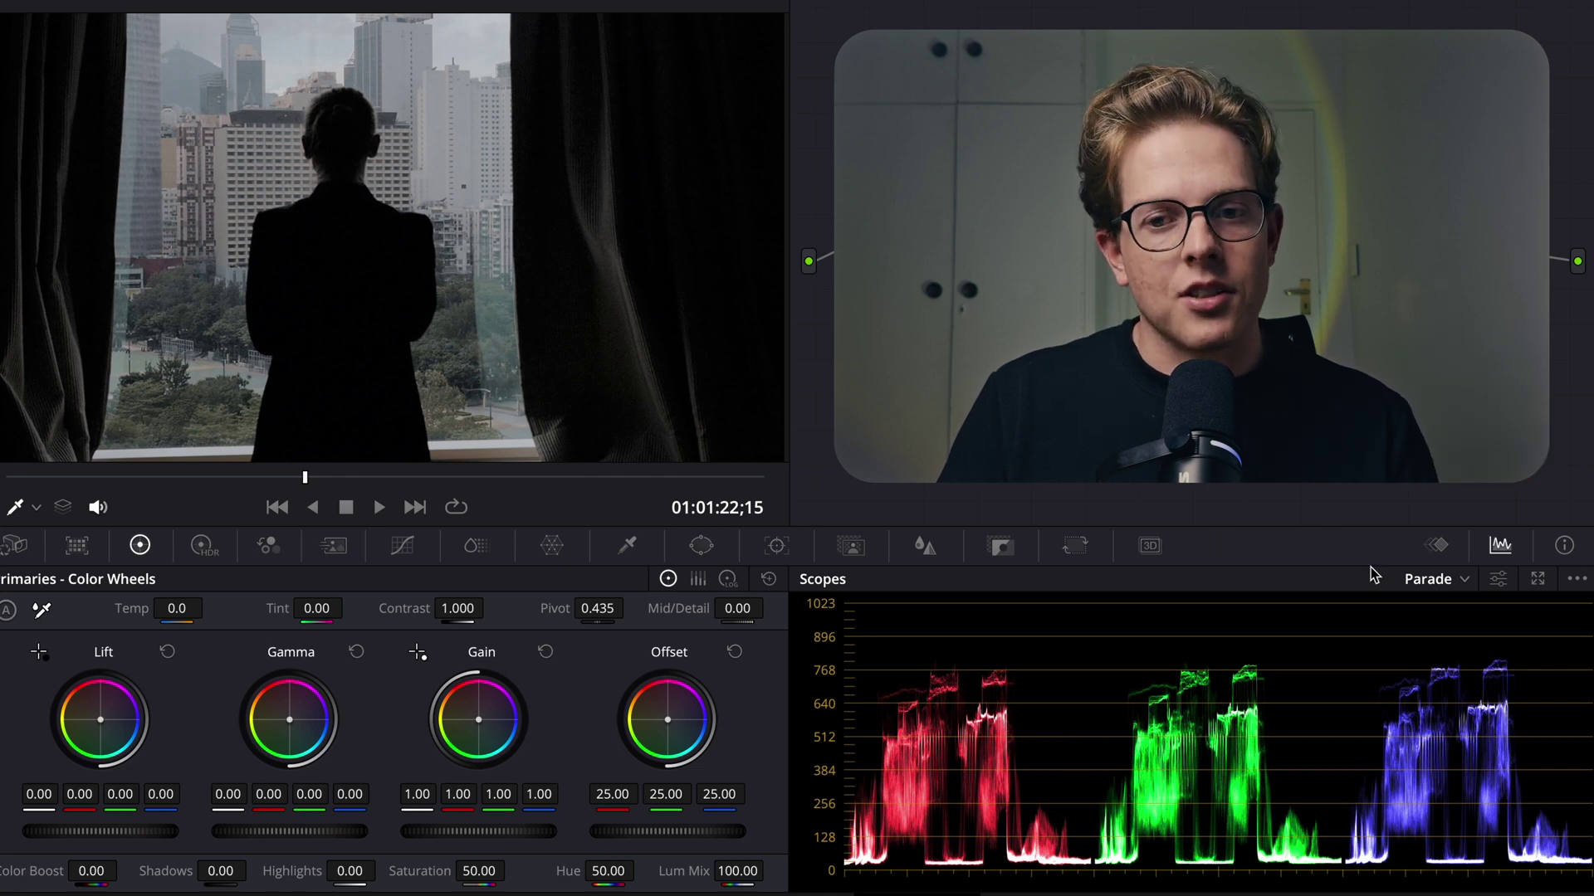
- Switch the scope on the window shot from Parade to Vectorscope
click(1454, 591)
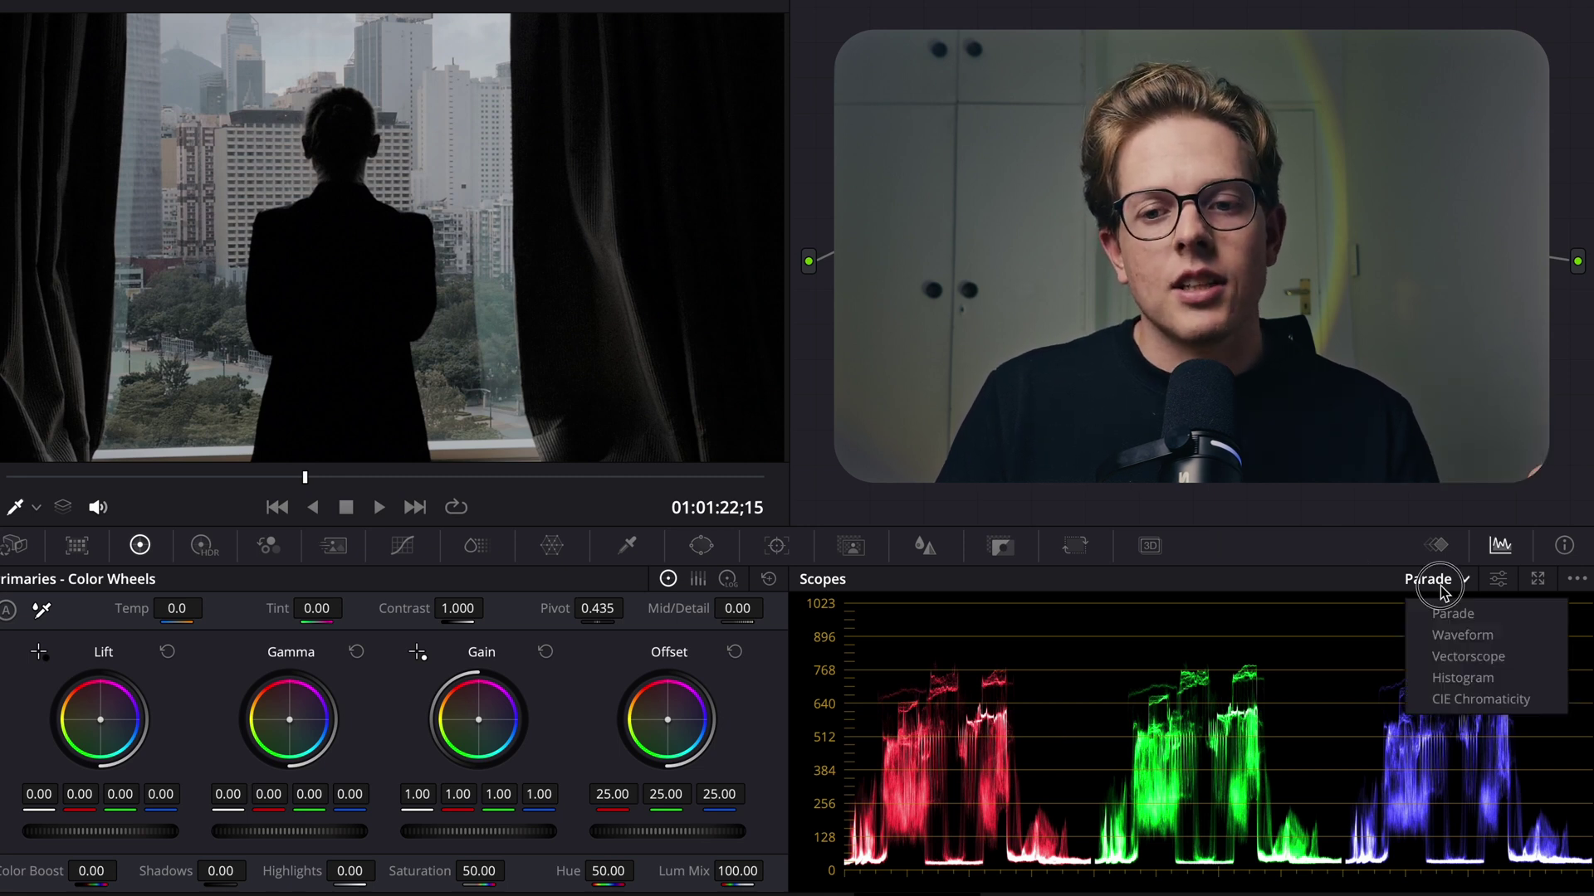
click(1467, 655)
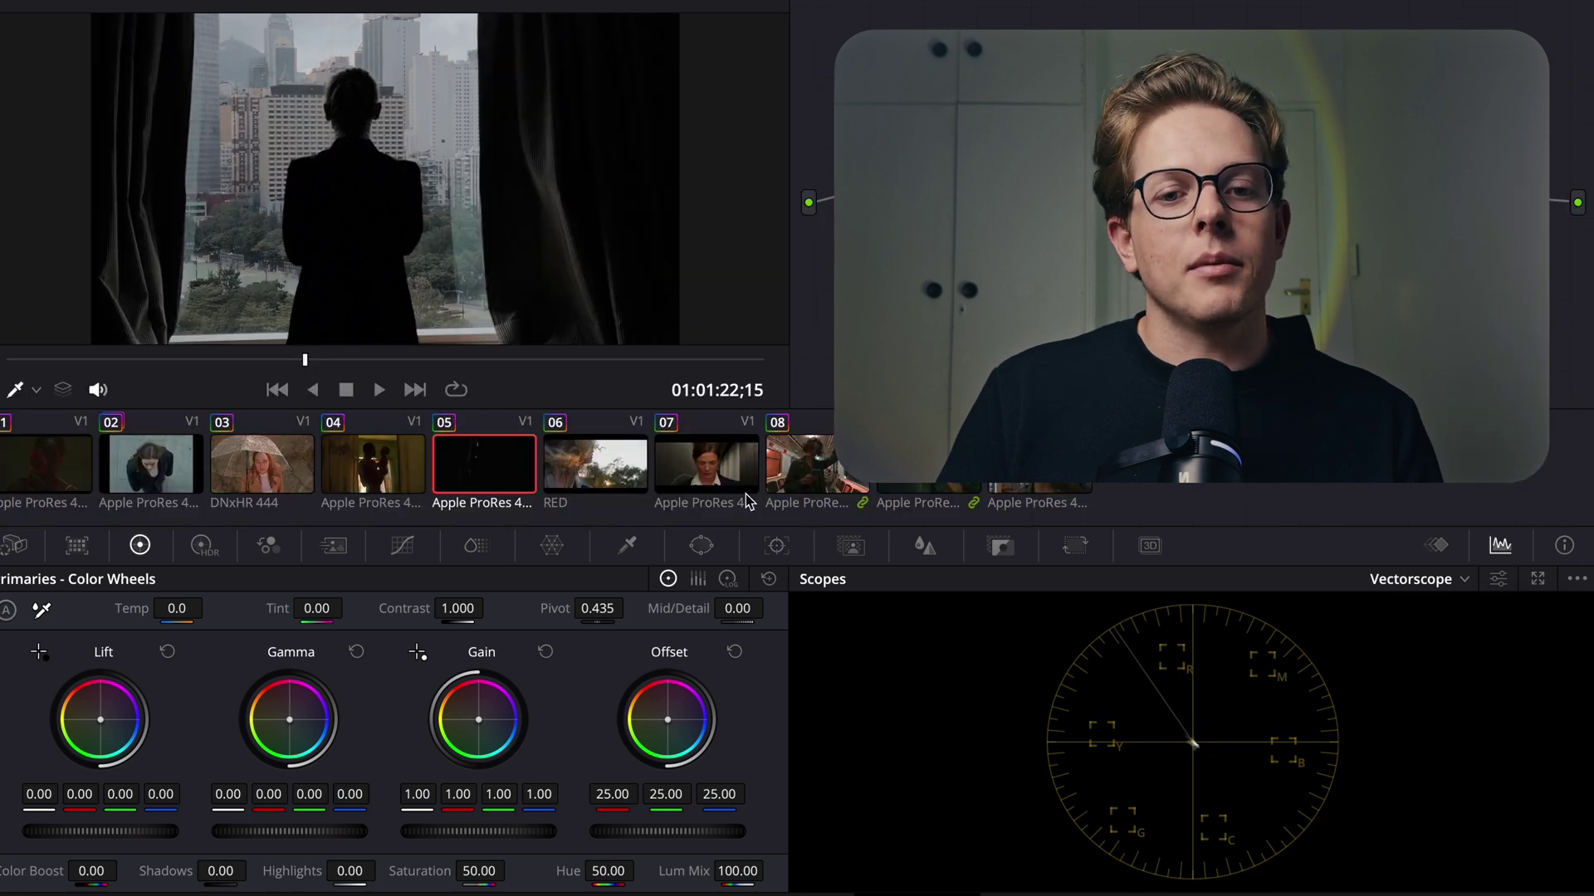
- Open clip 07, the close-up of the woman, and set its Saturation to 100
click(713, 469)
click(459, 2)
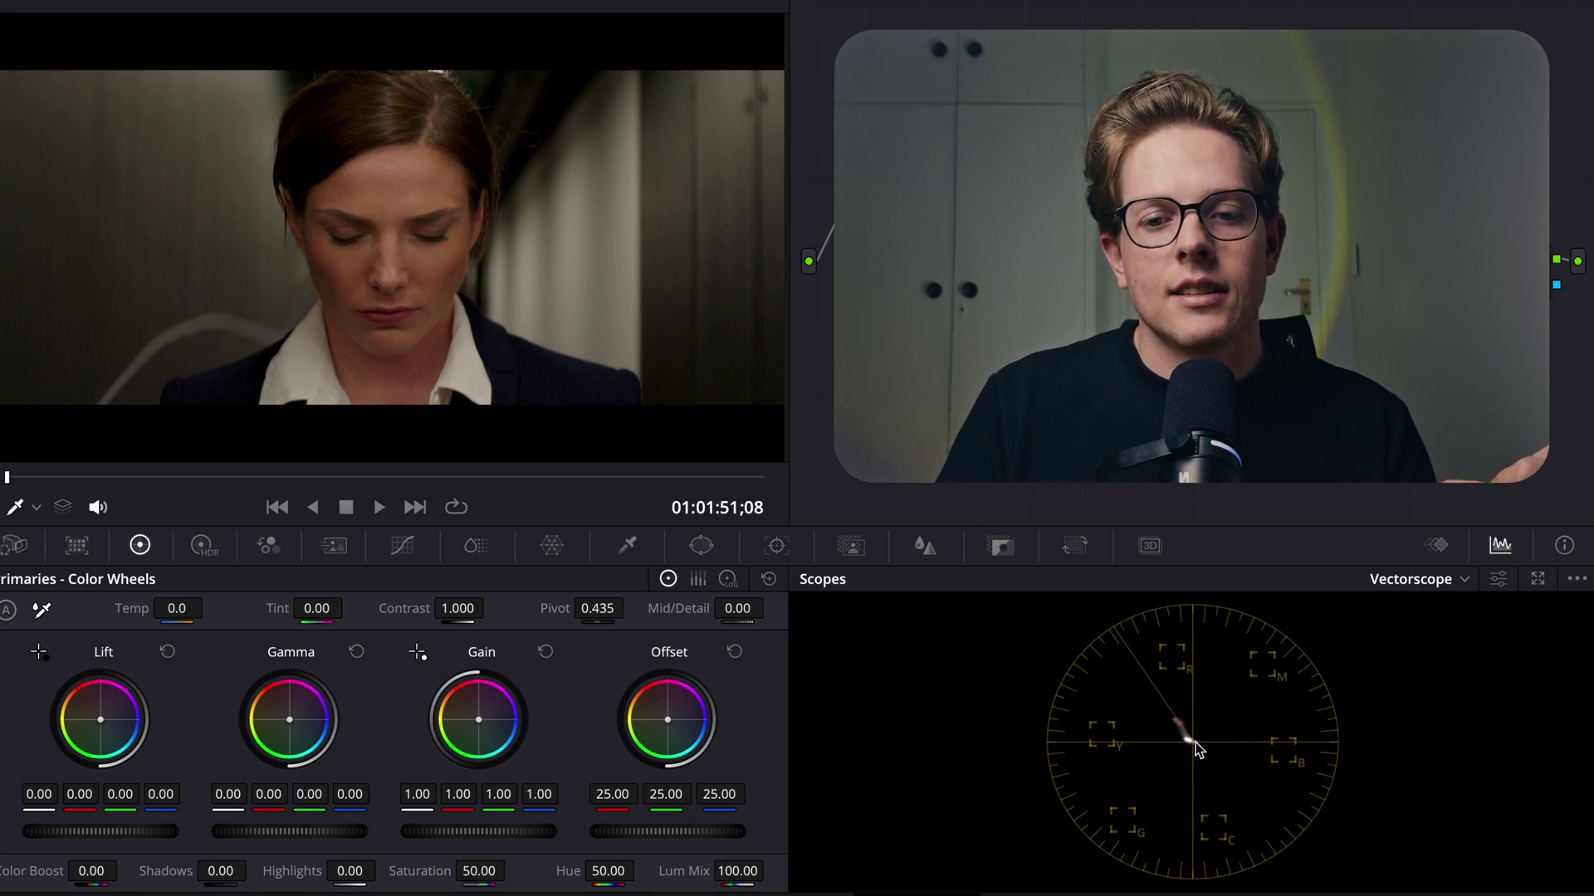
drag(465, 870, 1126, 888)
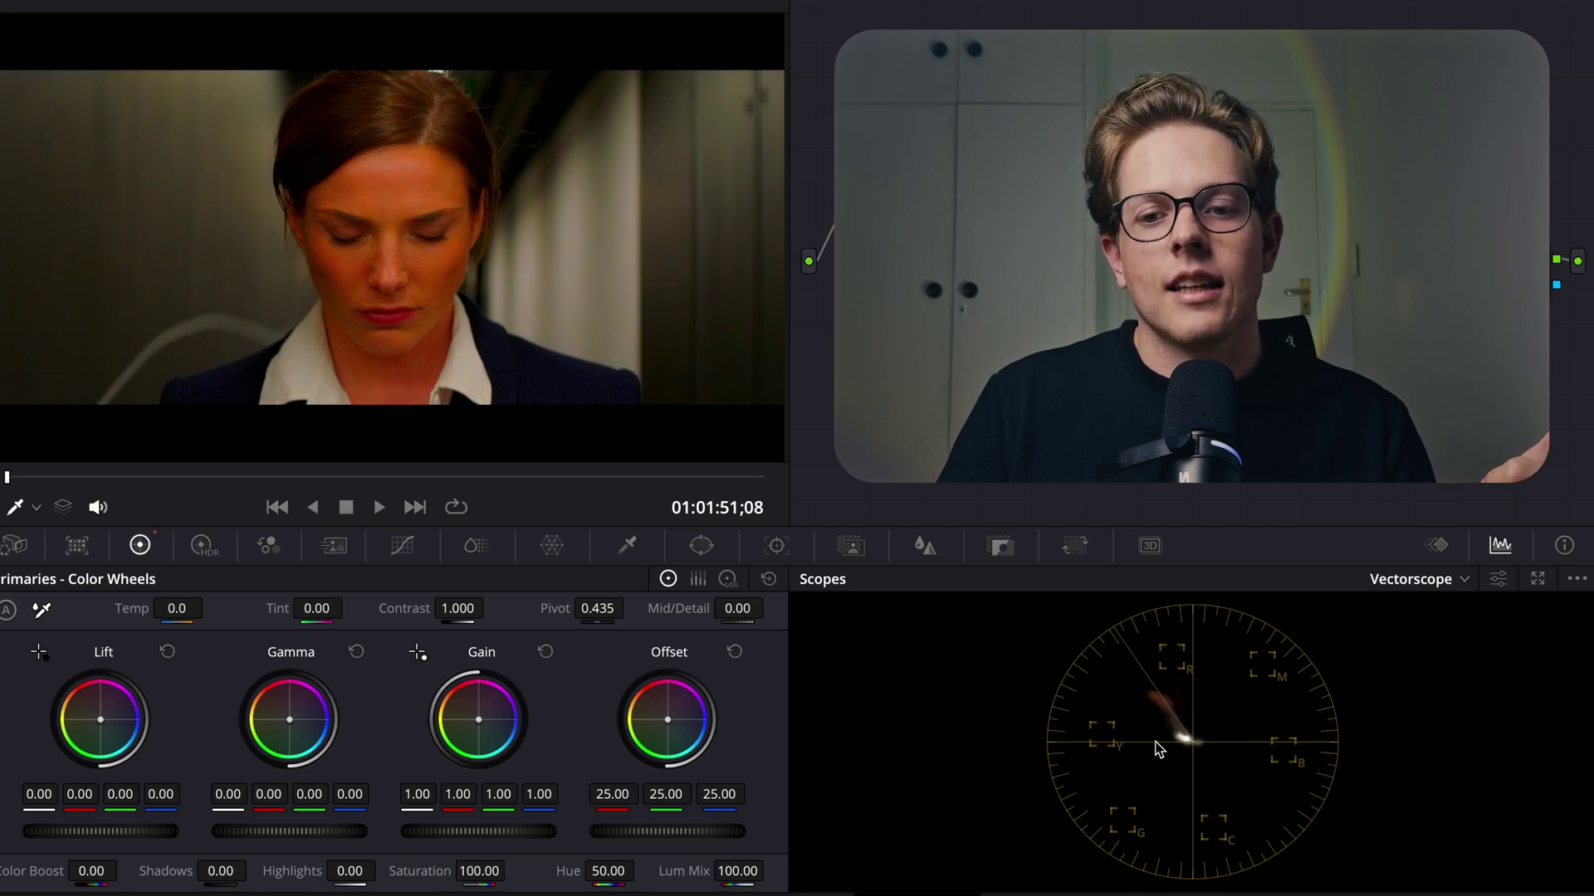